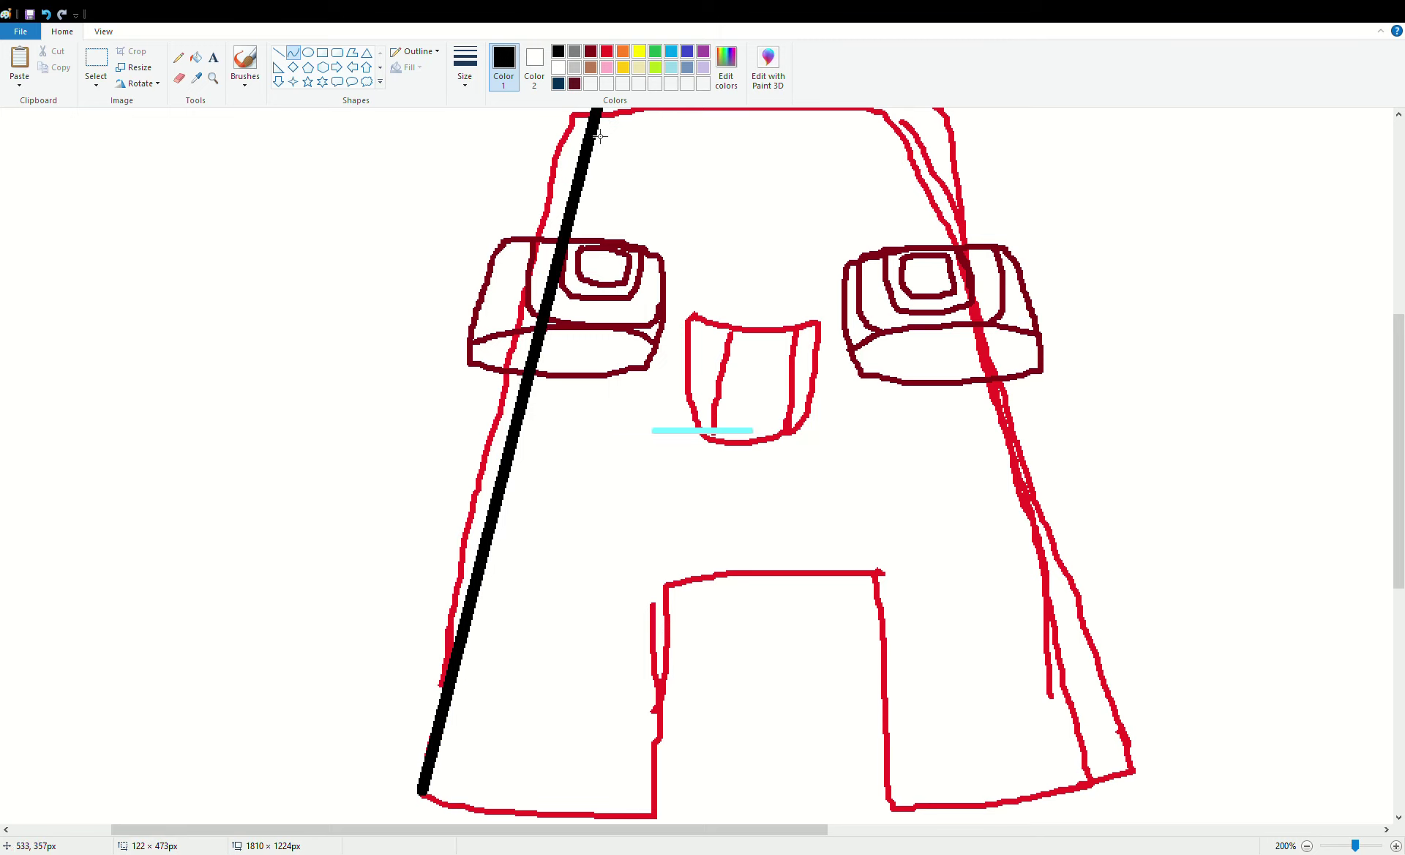
Bend the black curve on the letter A's left side to follow the sketch, and trace the right side with a bent black curve
drag(547, 187, 549, 196)
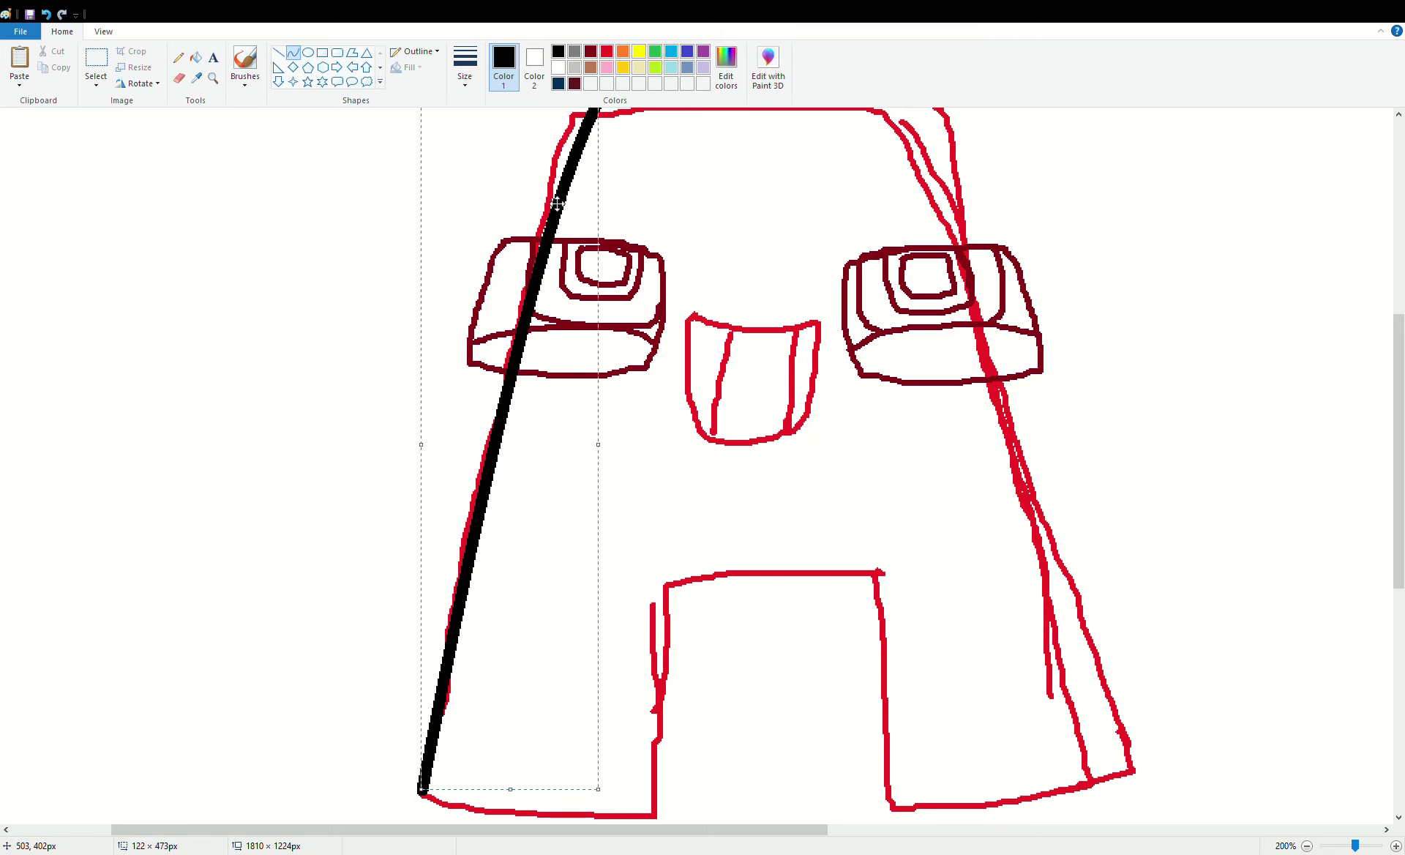
click(213, 77)
right_click(416, 238)
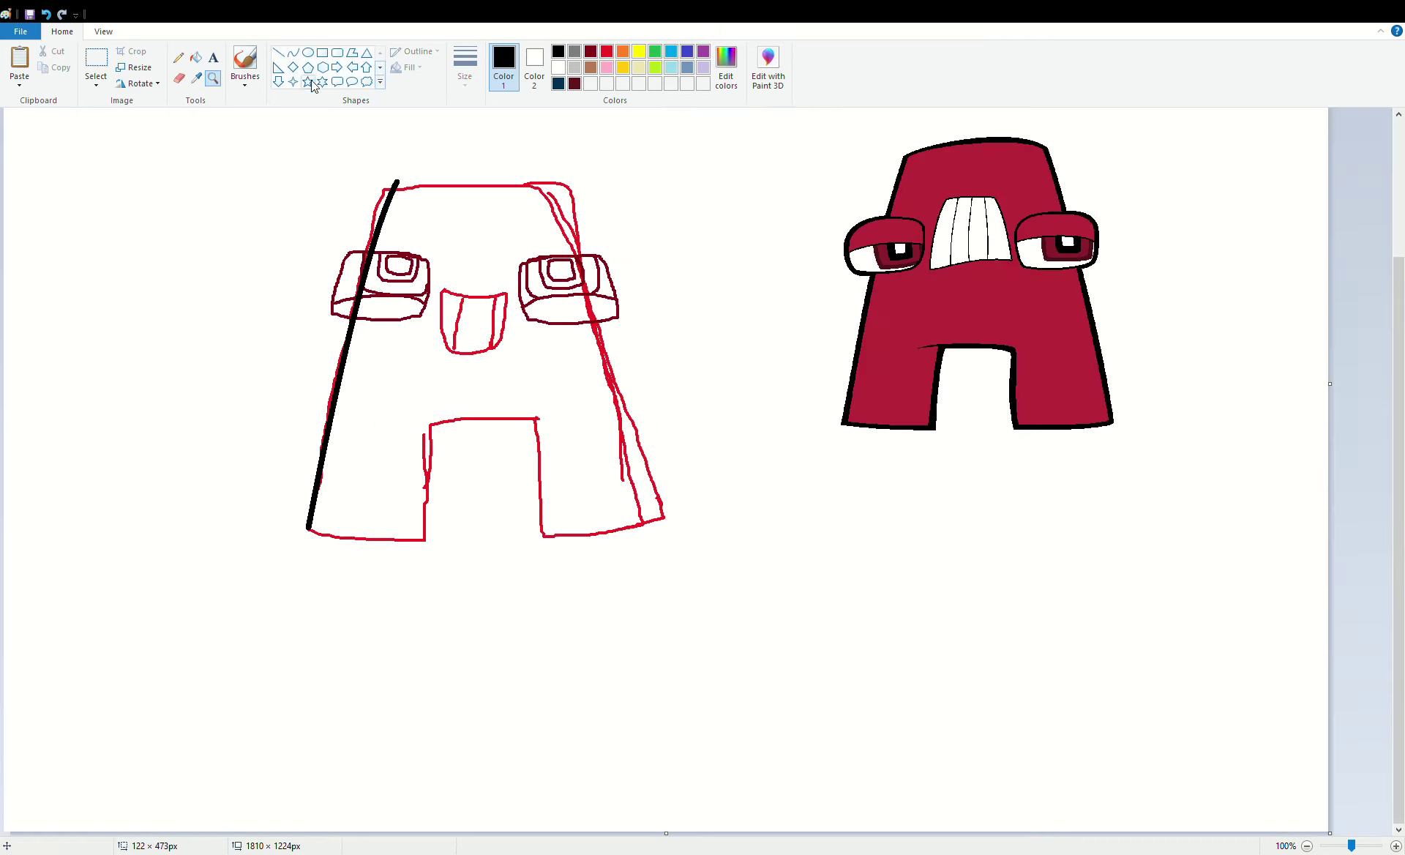
click(293, 53)
drag(648, 532, 553, 192)
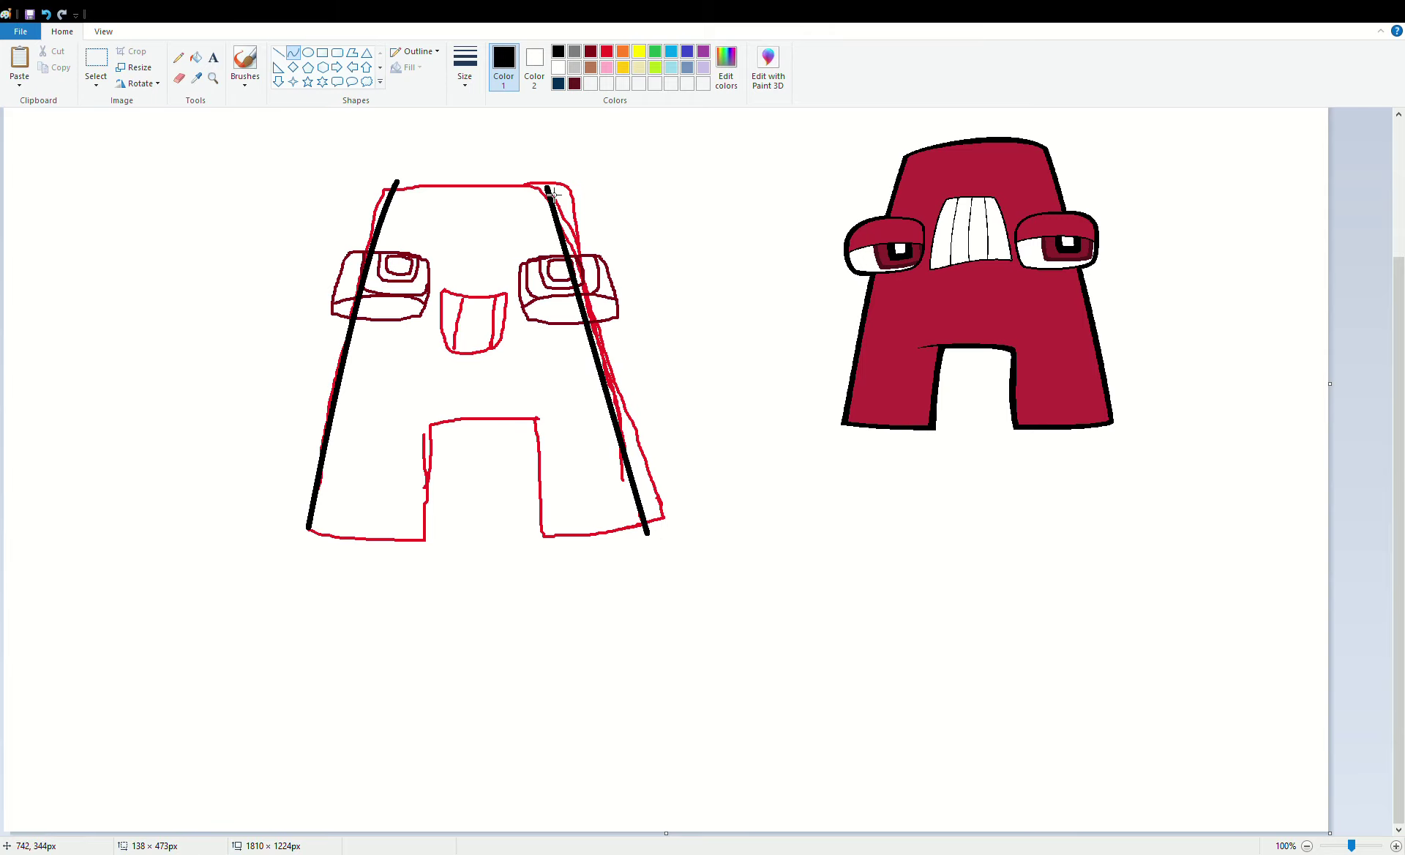
drag(610, 349, 582, 251)
drag(599, 192, 601, 189)
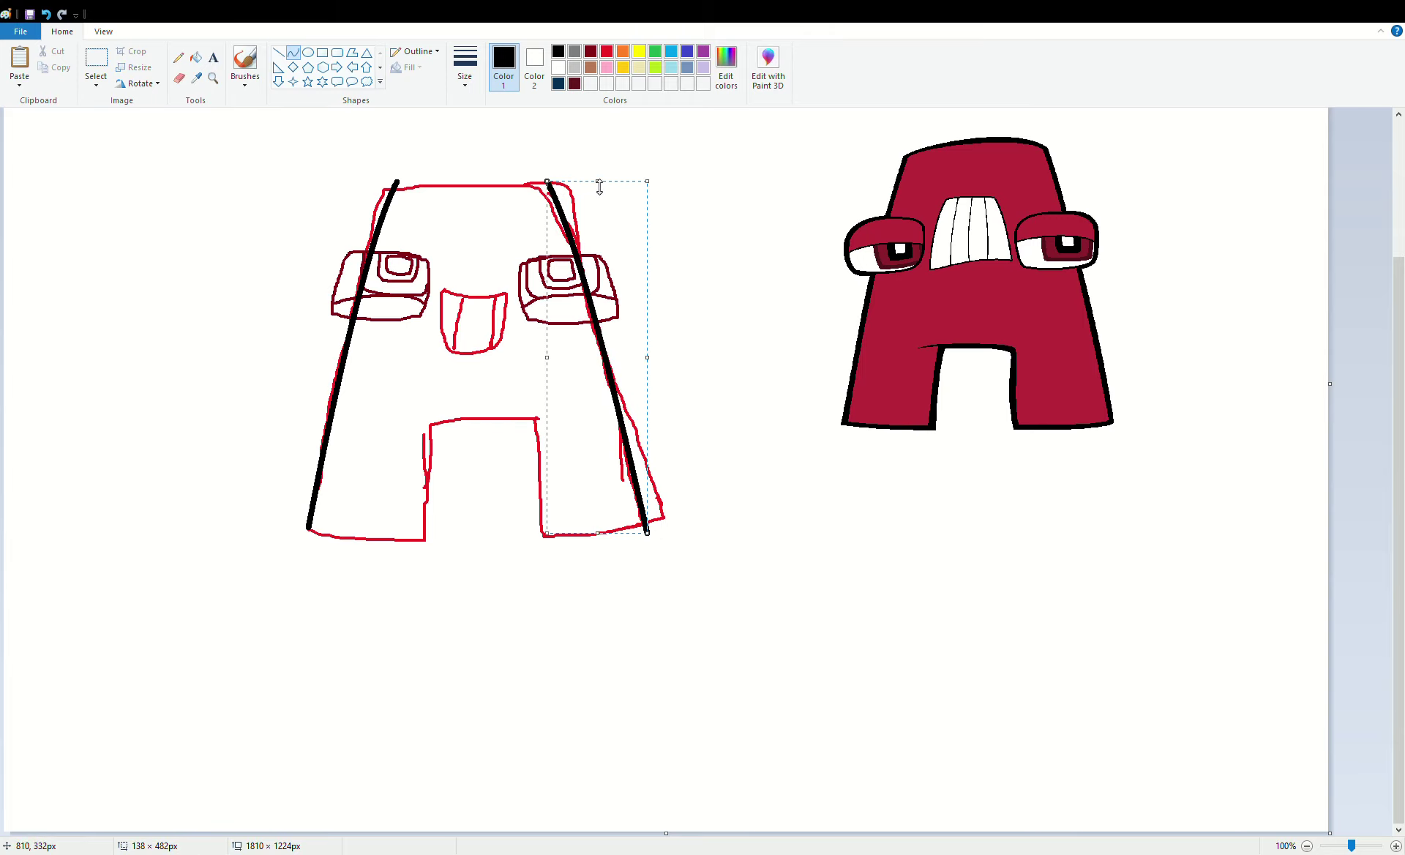
Trace the top edge of the letter A with a slightly arched black curve joining the two side outlines
click(214, 82)
click(471, 205)
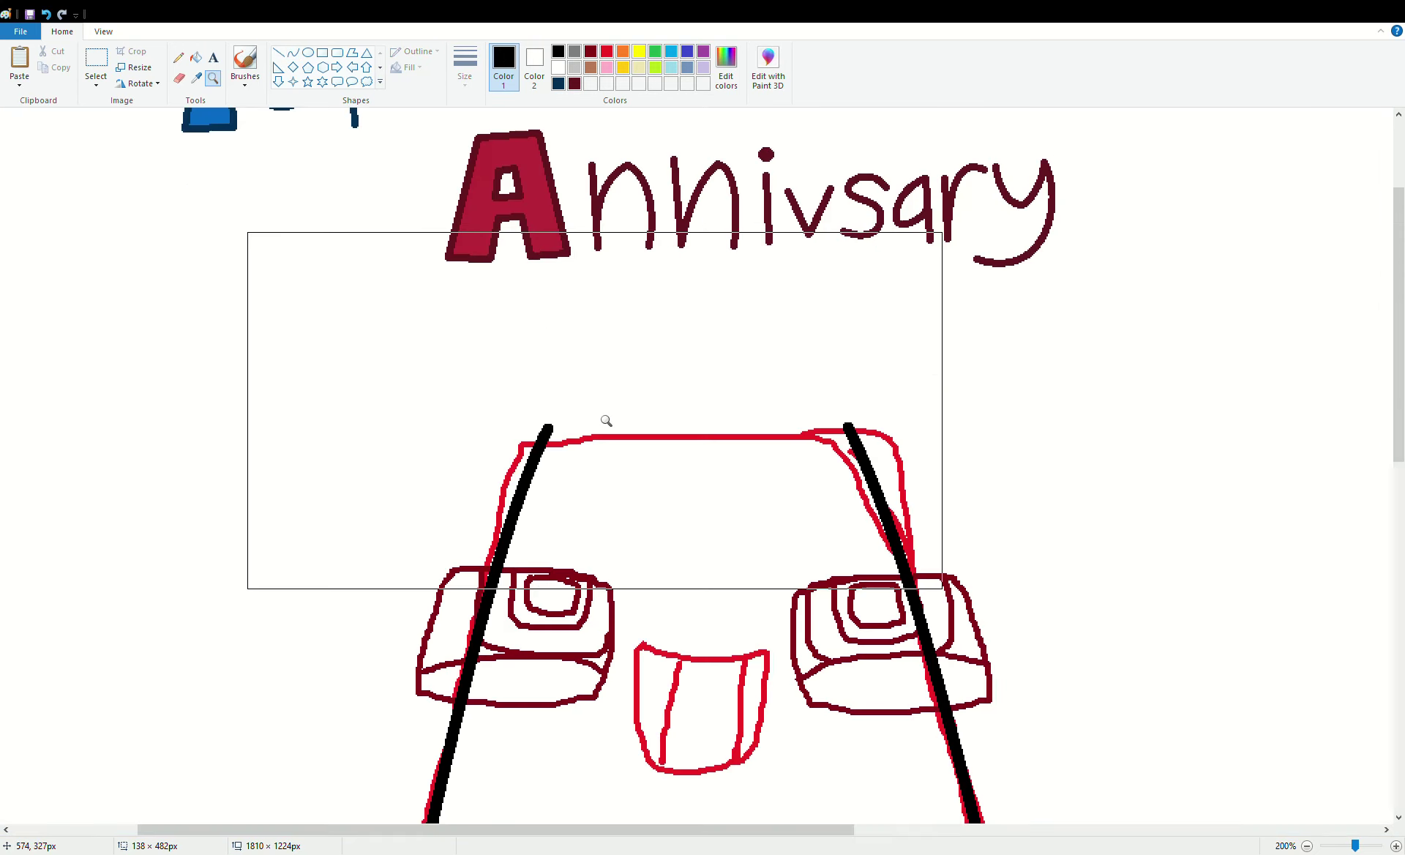
click(527, 363)
click(294, 54)
drag(346, 306, 798, 308)
drag(470, 309, 715, 298)
Trace the top edge of the opening between the letter's legs with a slightly arched black curve
click(213, 78)
right_click(303, 304)
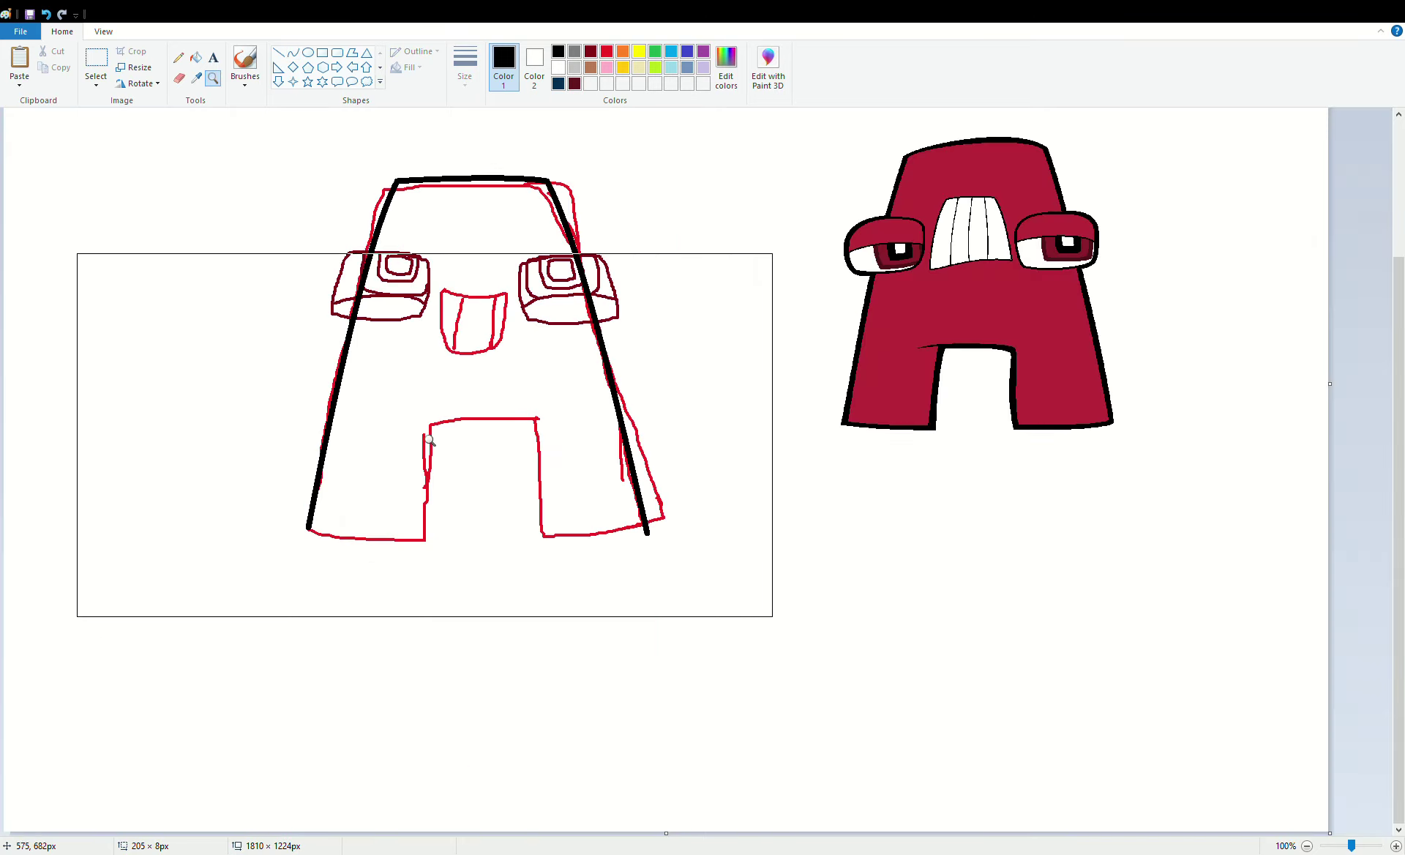
click(454, 428)
click(841, 586)
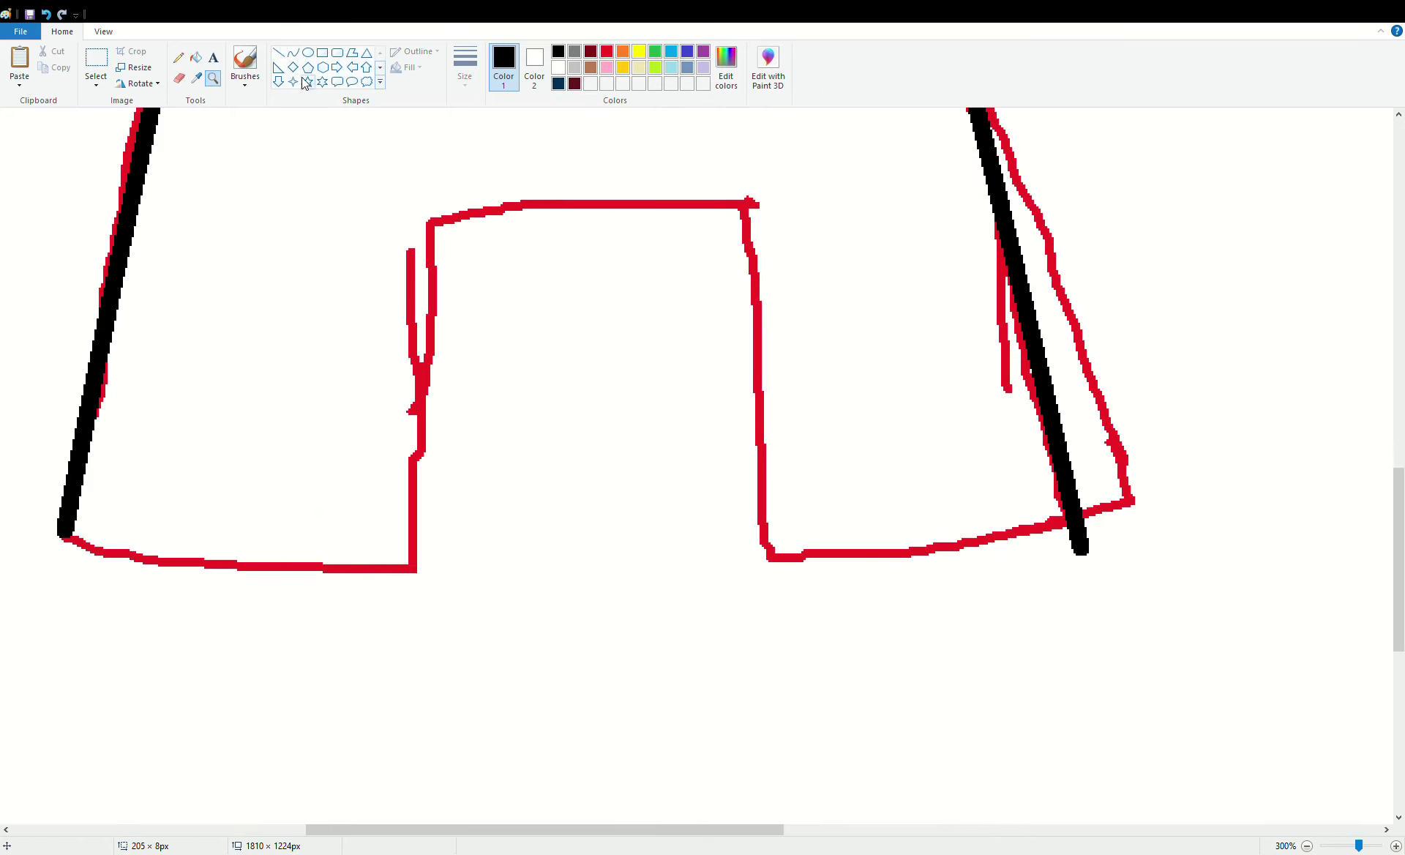
click(293, 53)
drag(452, 227, 595, 224)
click(595, 223)
Outline the left leg's inner side and curved bottom edge with black curves
click(423, 285)
drag(463, 232, 426, 591)
mouse_move(445, 399)
mouse_down()
mouse_move(442, 329)
mouse_move(447, 374)
mouse_up()
click(440, 467)
drag(444, 315, 440, 316)
drag(71, 532, 413, 591)
drag(150, 566, 282, 585)
Outline the right leg's inner side and curved bottom edge with black curves
mouse_move(702, 227)
mouse_down()
mouse_move(708, 479)
mouse_move(739, 592)
mouse_up()
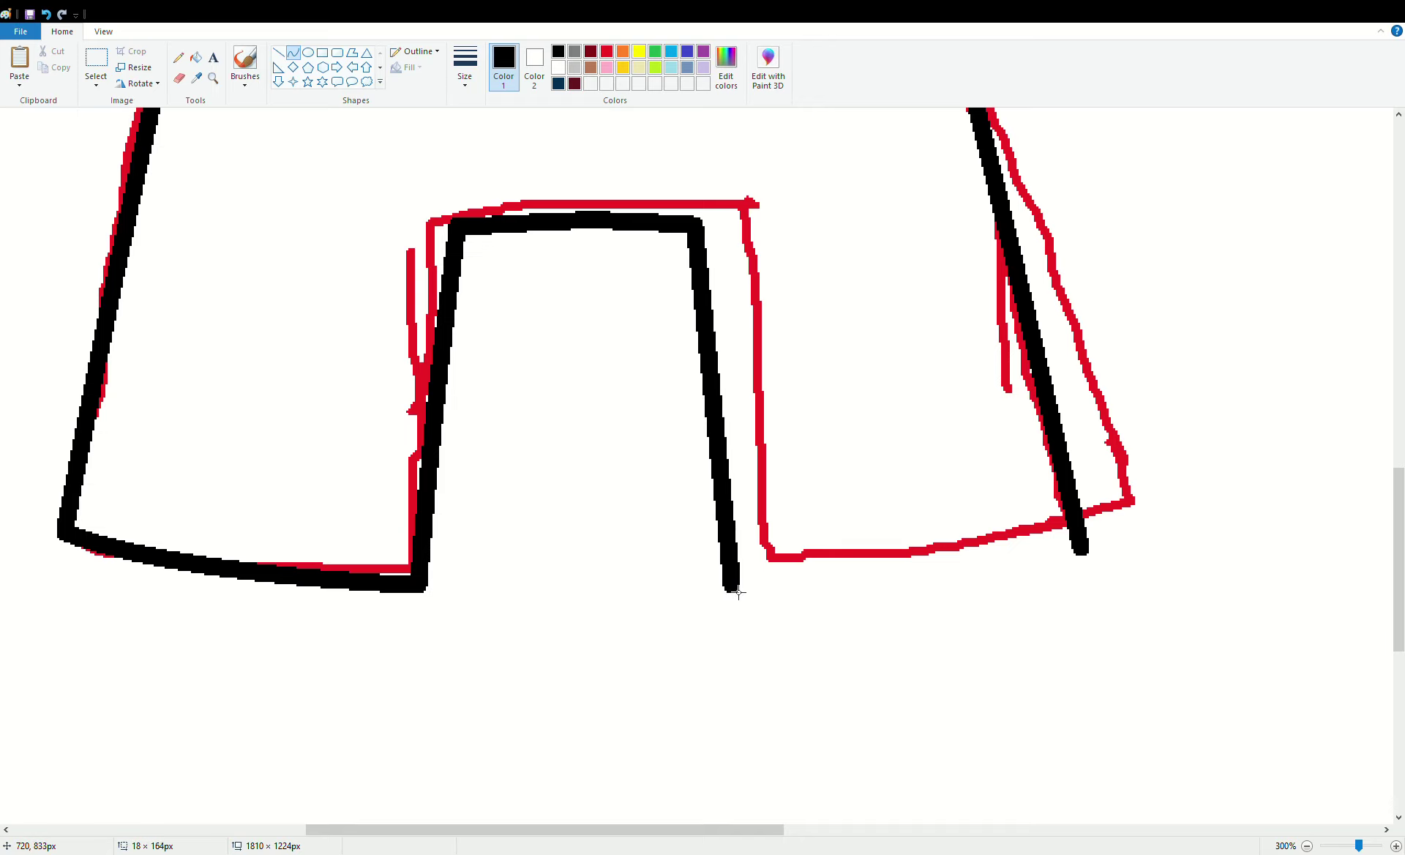
click(717, 355)
drag(1086, 560, 743, 597)
mouse_move(839, 593)
mouse_down()
mouse_move(982, 583)
mouse_move(853, 599)
mouse_up()
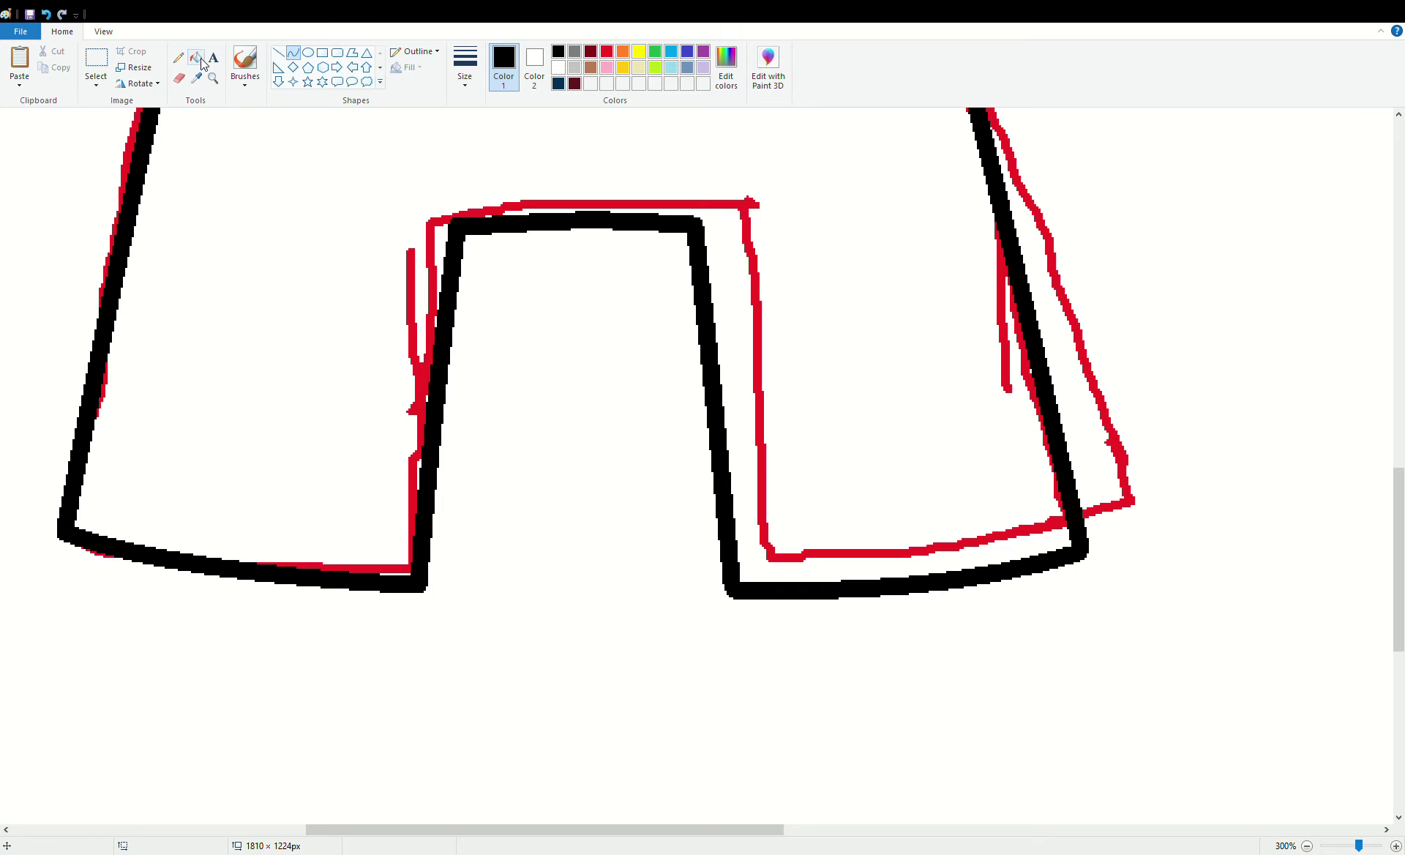
Trace the left side of the left eye's inner shape with a dark grey curve bent along the sketch
click(213, 78)
right_click(433, 320)
right_click(433, 320)
click(428, 319)
click(690, 426)
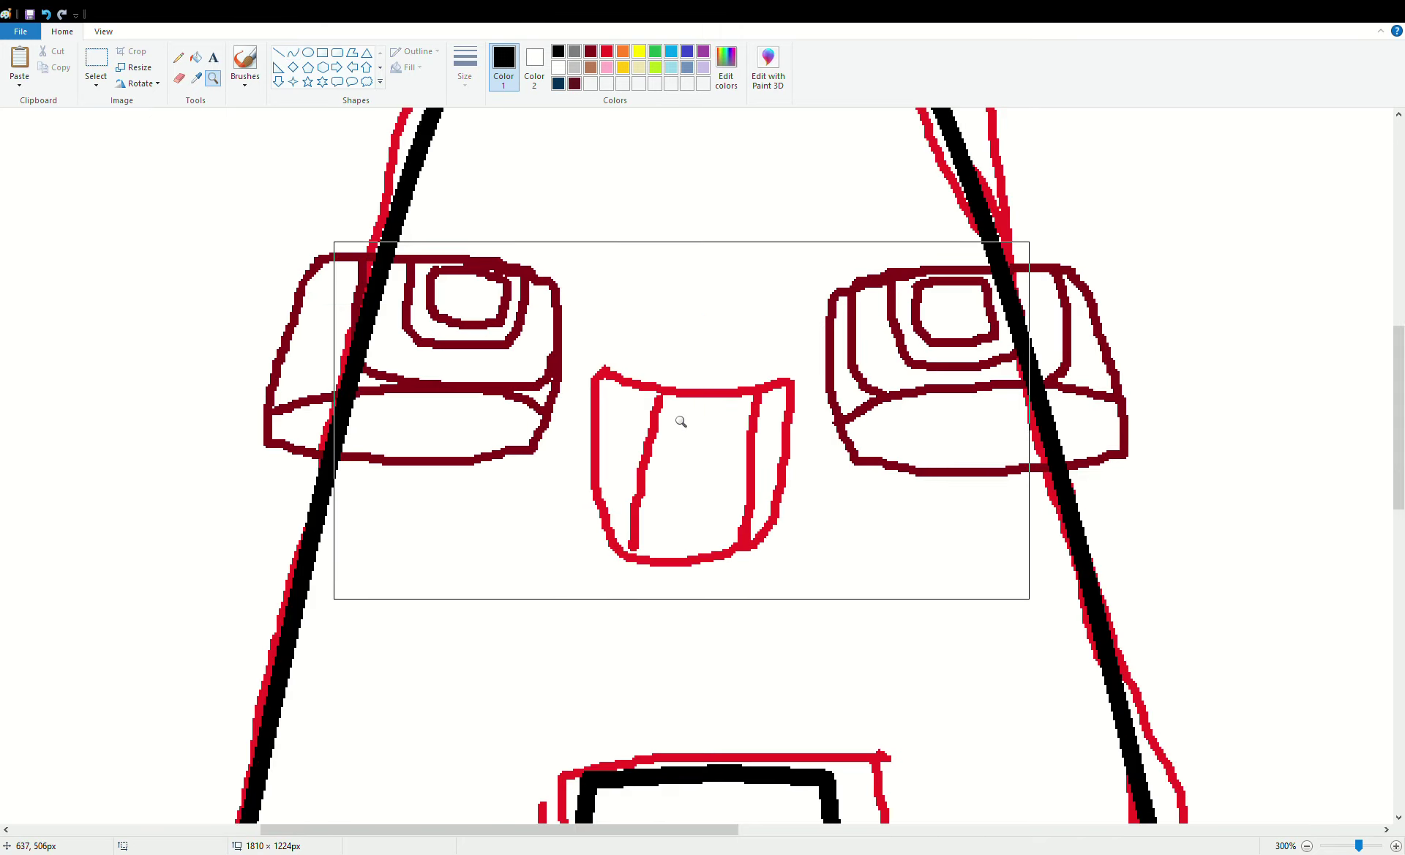
click(489, 327)
click(575, 52)
click(293, 54)
click(466, 66)
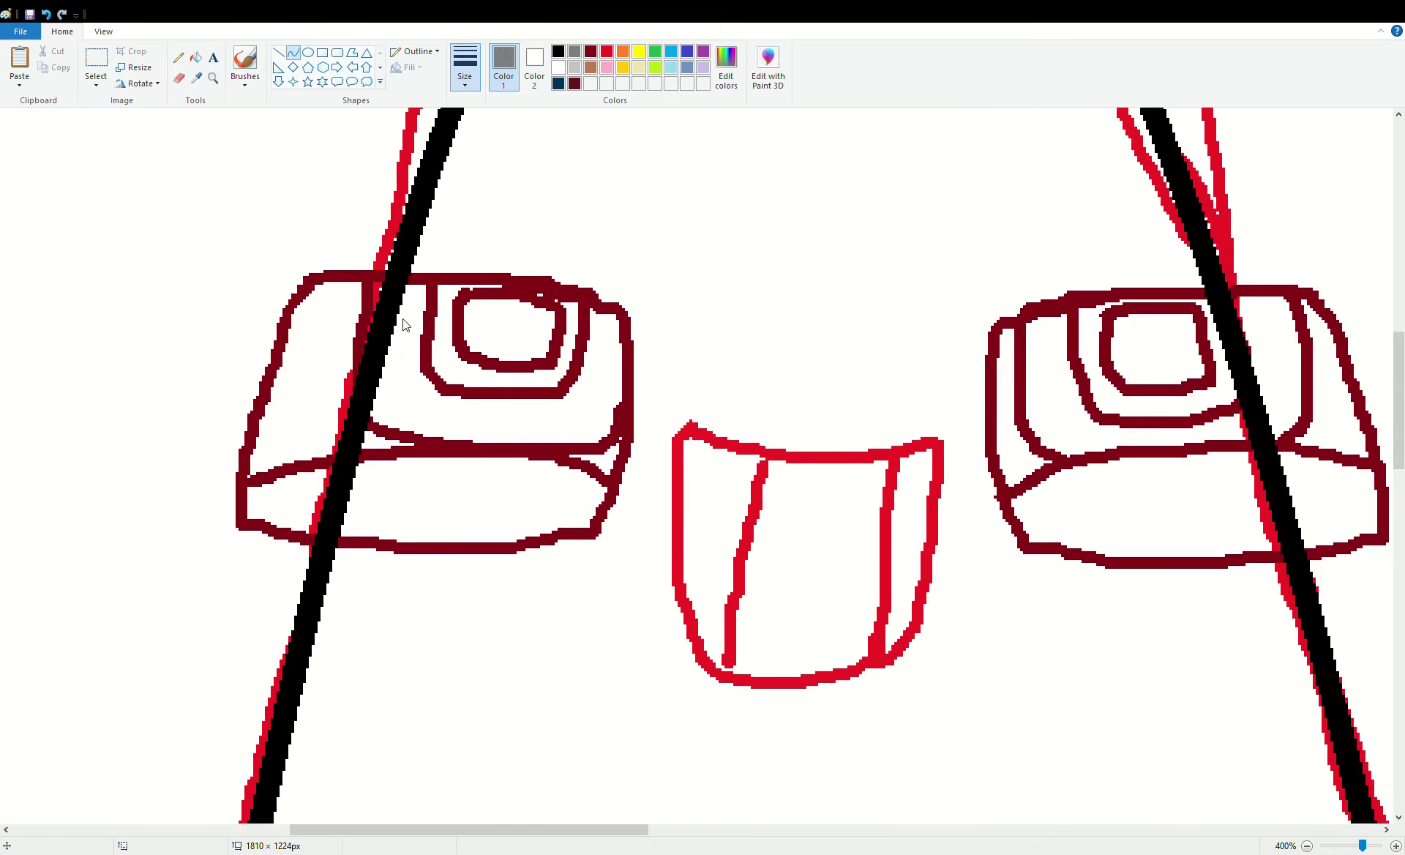
drag(378, 229, 355, 428)
drag(369, 302, 364, 303)
click(361, 361)
Complete the left eye's grey inner outline along its bottom and right side, thickening the line with extra curves
drag(357, 421, 515, 459)
mouse_move(401, 448)
mouse_down()
mouse_move(390, 449)
mouse_move(420, 458)
mouse_up()
drag(510, 460, 597, 460)
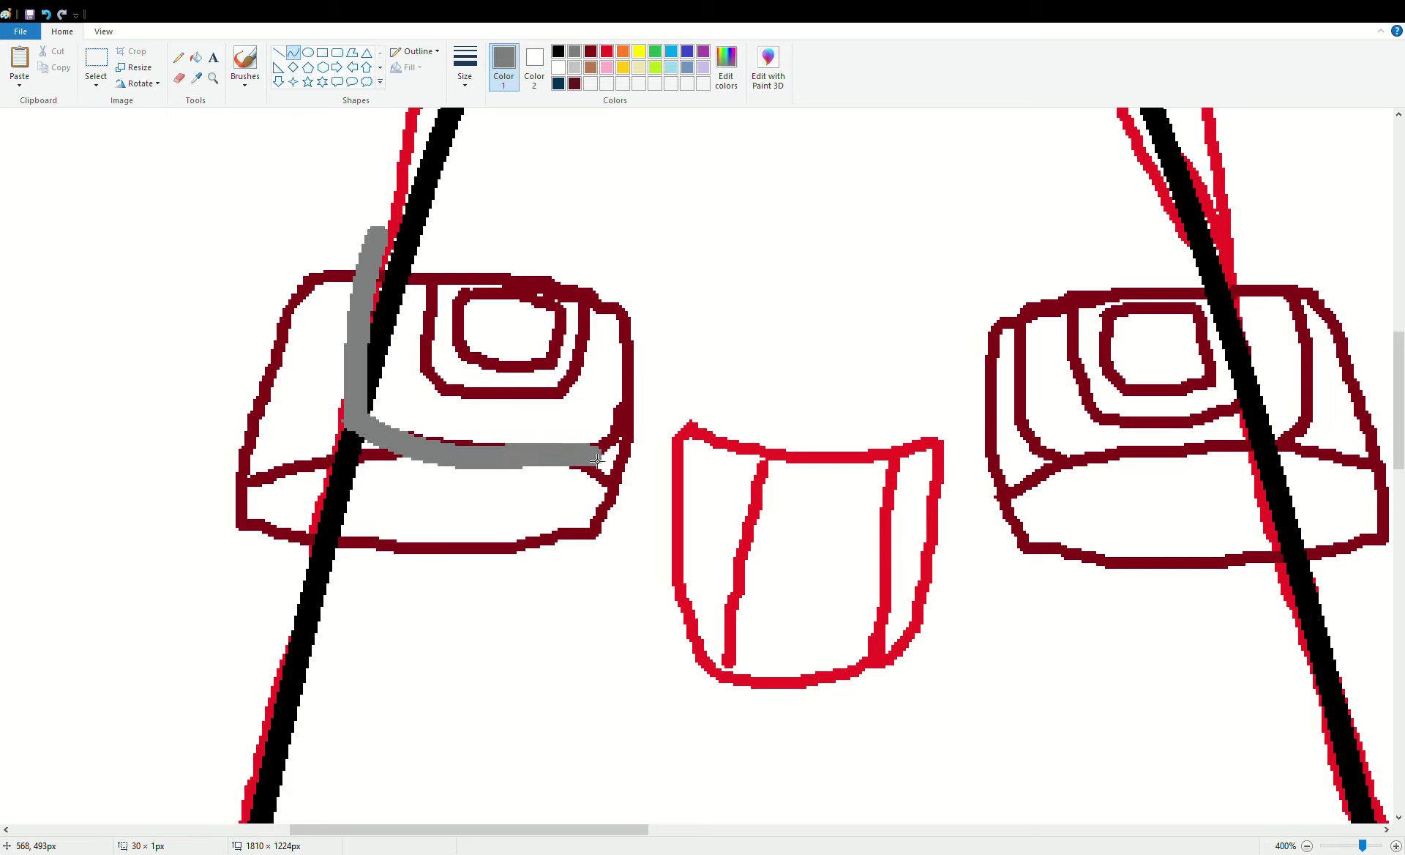
click(46, 15)
mouse_move(647, 342)
mouse_down()
mouse_move(600, 447)
mouse_move(619, 439)
mouse_move(521, 459)
mouse_move(582, 461)
mouse_up()
mouse_move(365, 265)
mouse_down()
mouse_move(352, 428)
mouse_move(391, 455)
mouse_up()
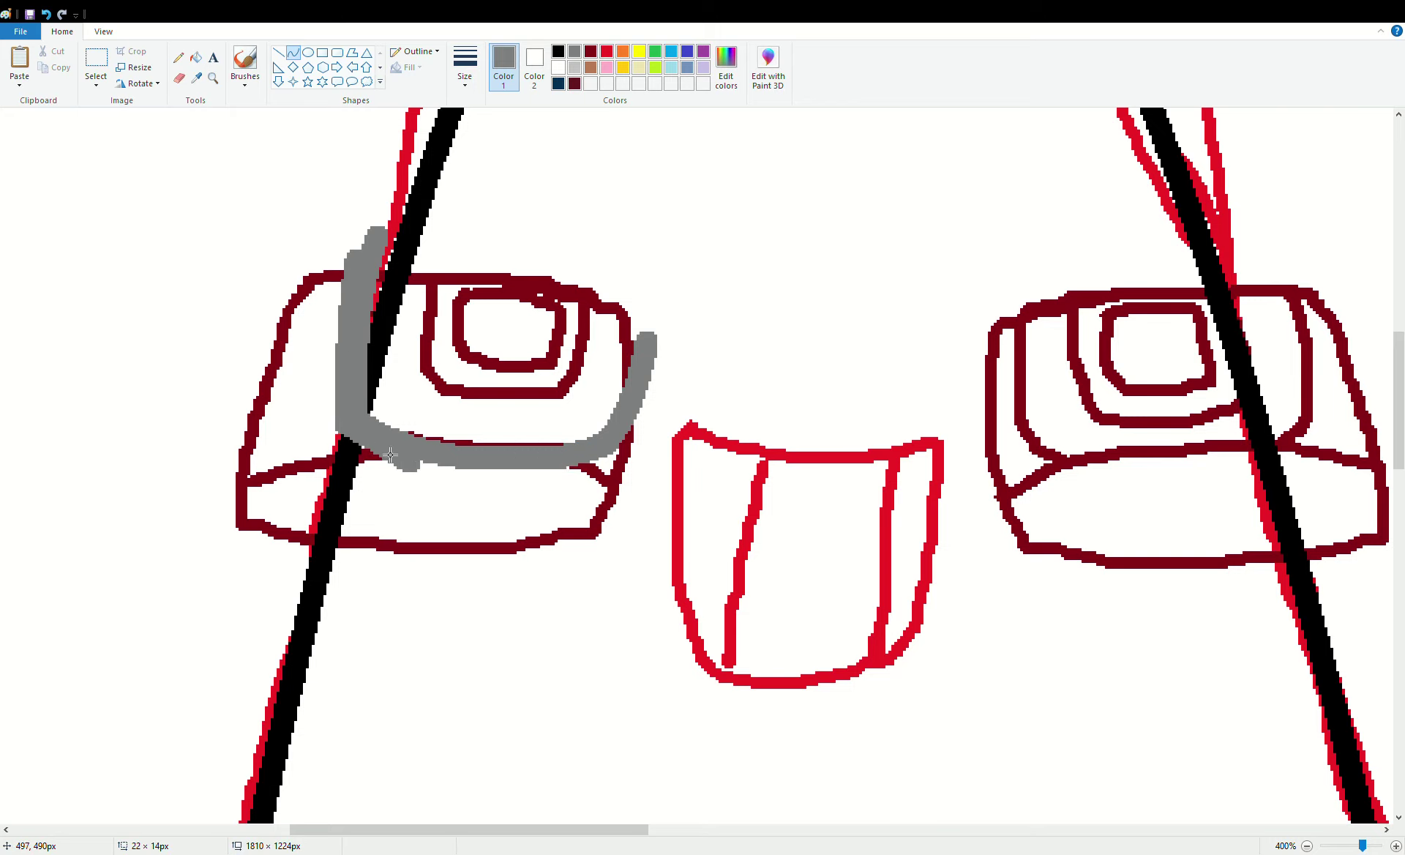
mouse_move(663, 351)
mouse_down()
mouse_move(619, 450)
mouse_move(651, 414)
mouse_move(519, 477)
mouse_move(601, 471)
mouse_up()
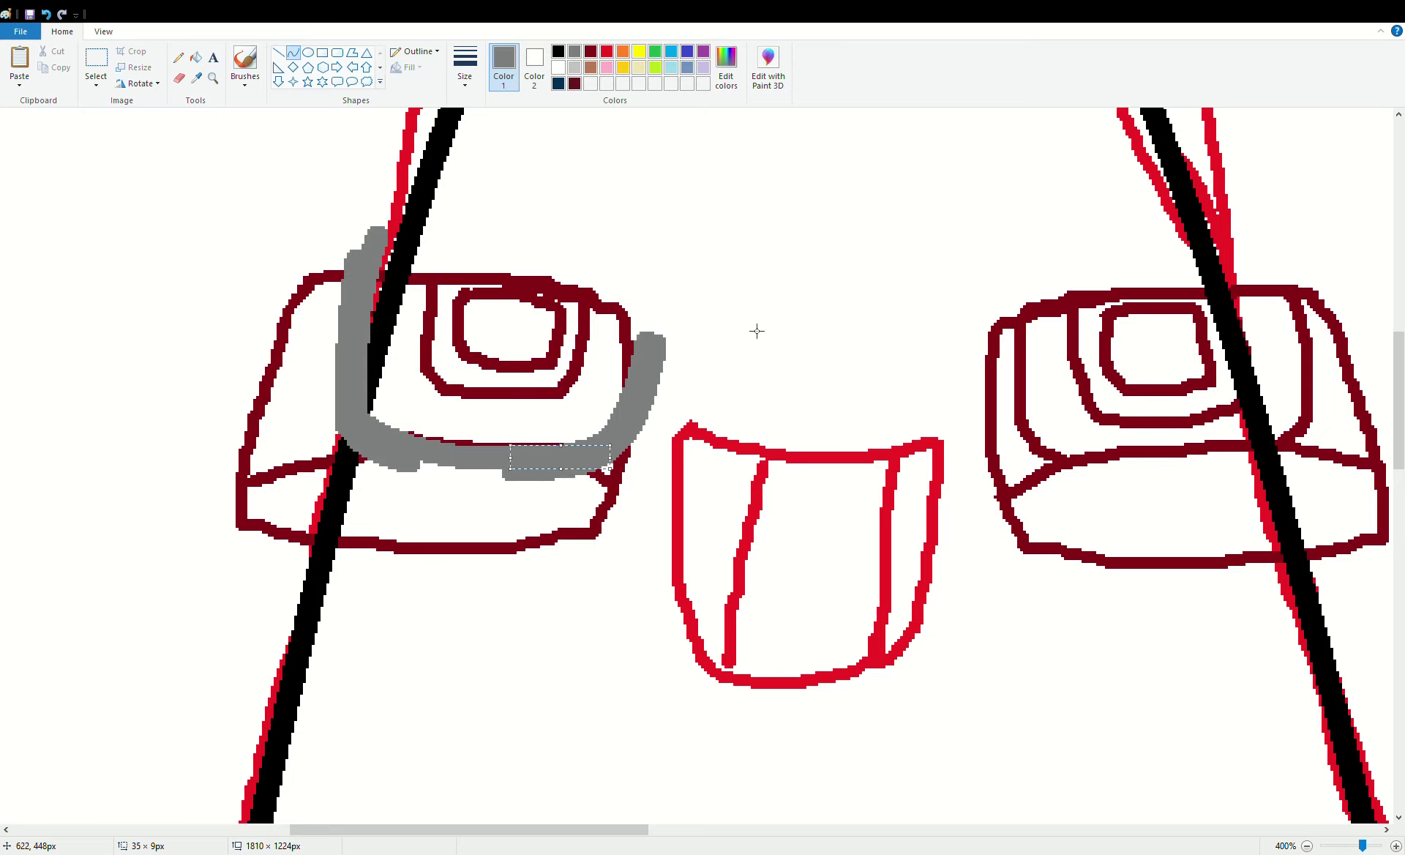
Trace the left side and lower-left corner of the right eye's inner shape with thick grey curves
drag(1016, 293, 1033, 447)
mouse_move(1015, 384)
mouse_down()
mouse_move(1044, 449)
mouse_move(1105, 472)
mouse_move(1054, 462)
mouse_up()
click(1057, 463)
mouse_move(1005, 295)
mouse_down()
mouse_move(1011, 446)
mouse_move(1028, 449)
mouse_up()
drag(1019, 358, 1009, 406)
drag(1042, 457, 1083, 474)
click(1056, 471)
Trace the right side and lower-right corner of the right eye's inner shape with thick grey curves
drag(1268, 255, 1306, 428)
drag(1290, 318, 1315, 353)
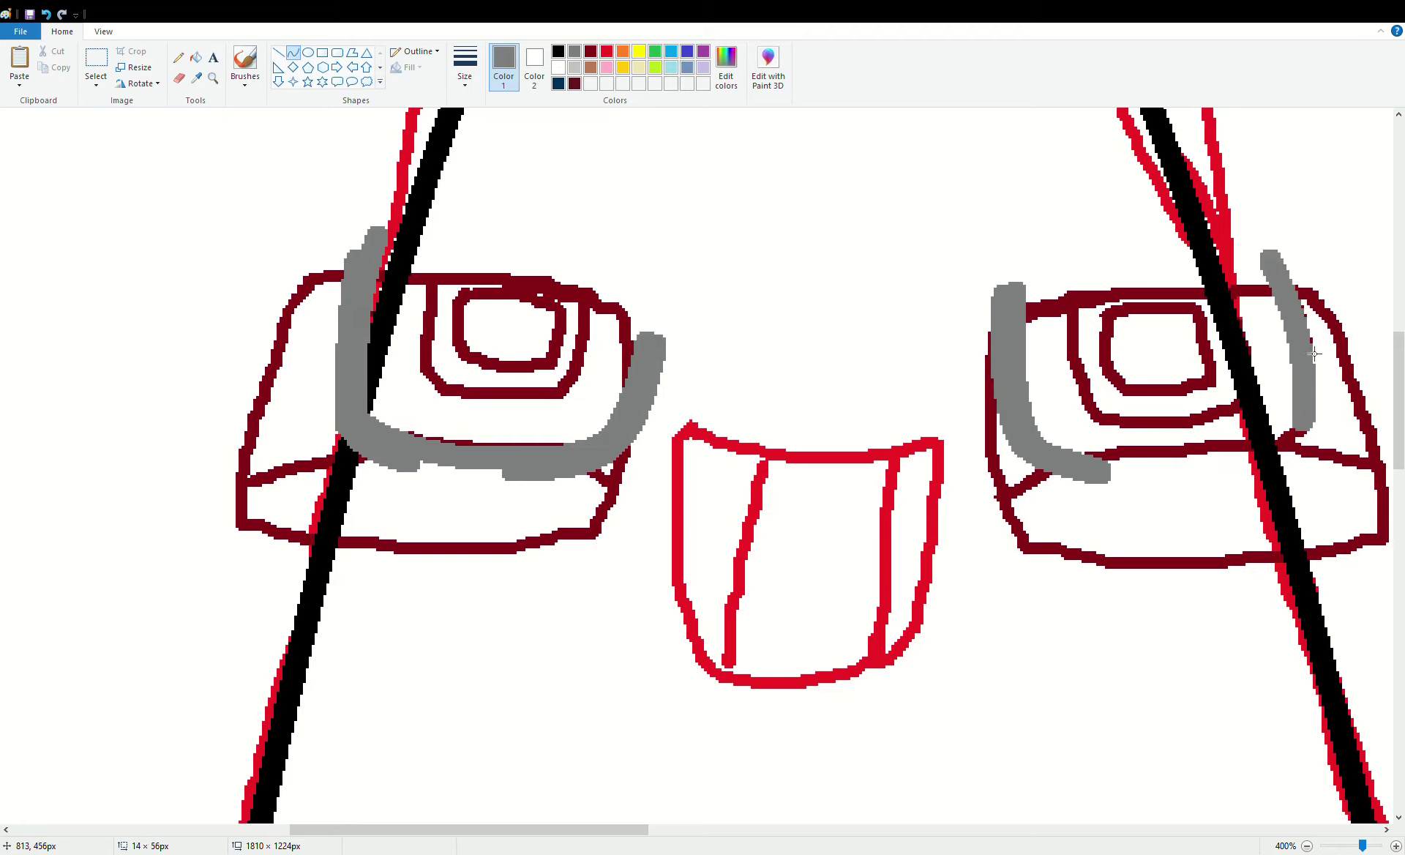
mouse_move(1312, 423)
mouse_down()
mouse_move(1204, 474)
mouse_move(1297, 442)
mouse_up()
drag(1274, 262, 1325, 437)
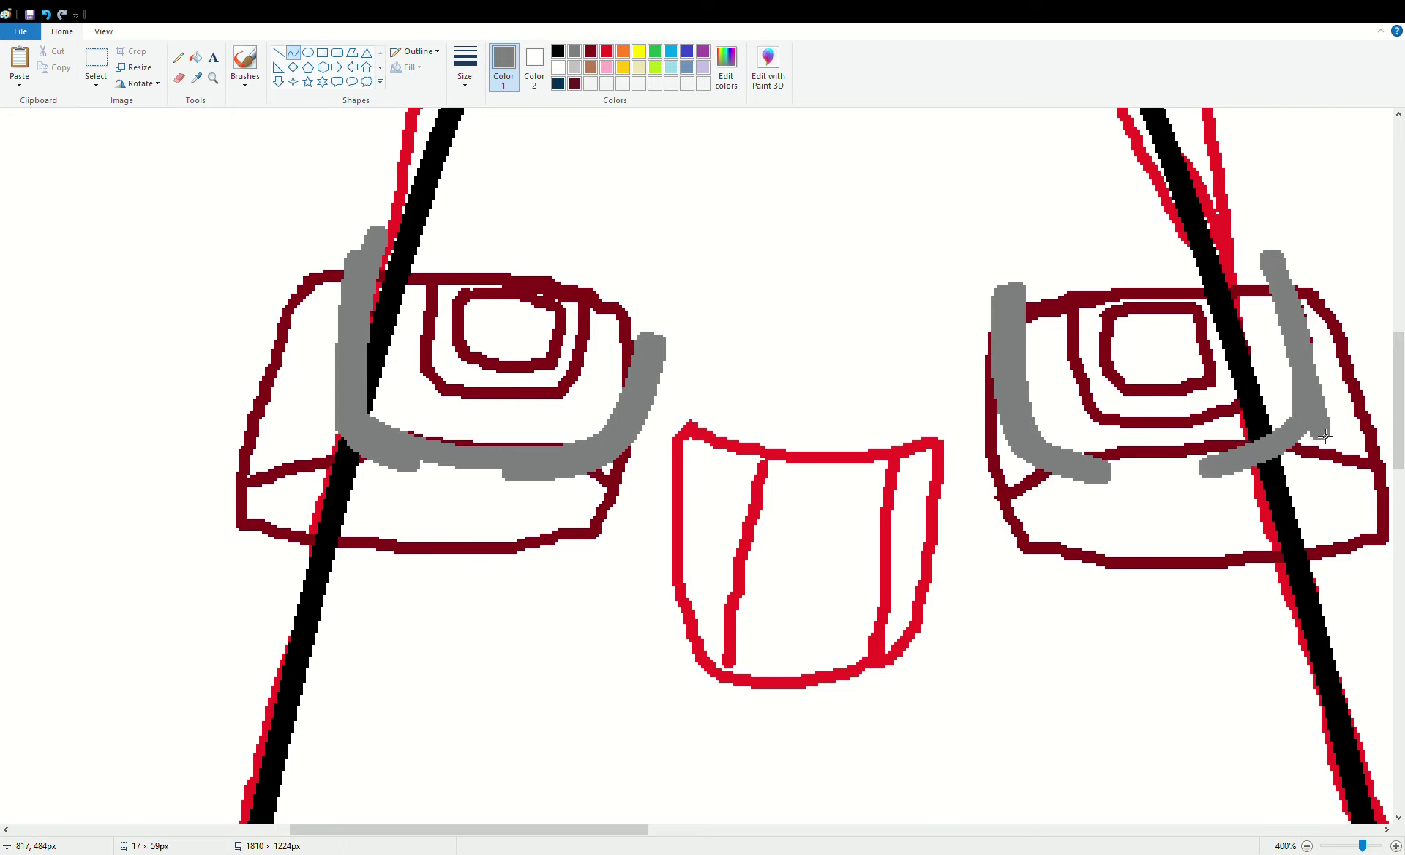
click(1306, 311)
click(1311, 337)
click(1364, 406)
mouse_move(1323, 426)
mouse_down()
mouse_move(1249, 476)
mouse_move(1319, 446)
mouse_up()
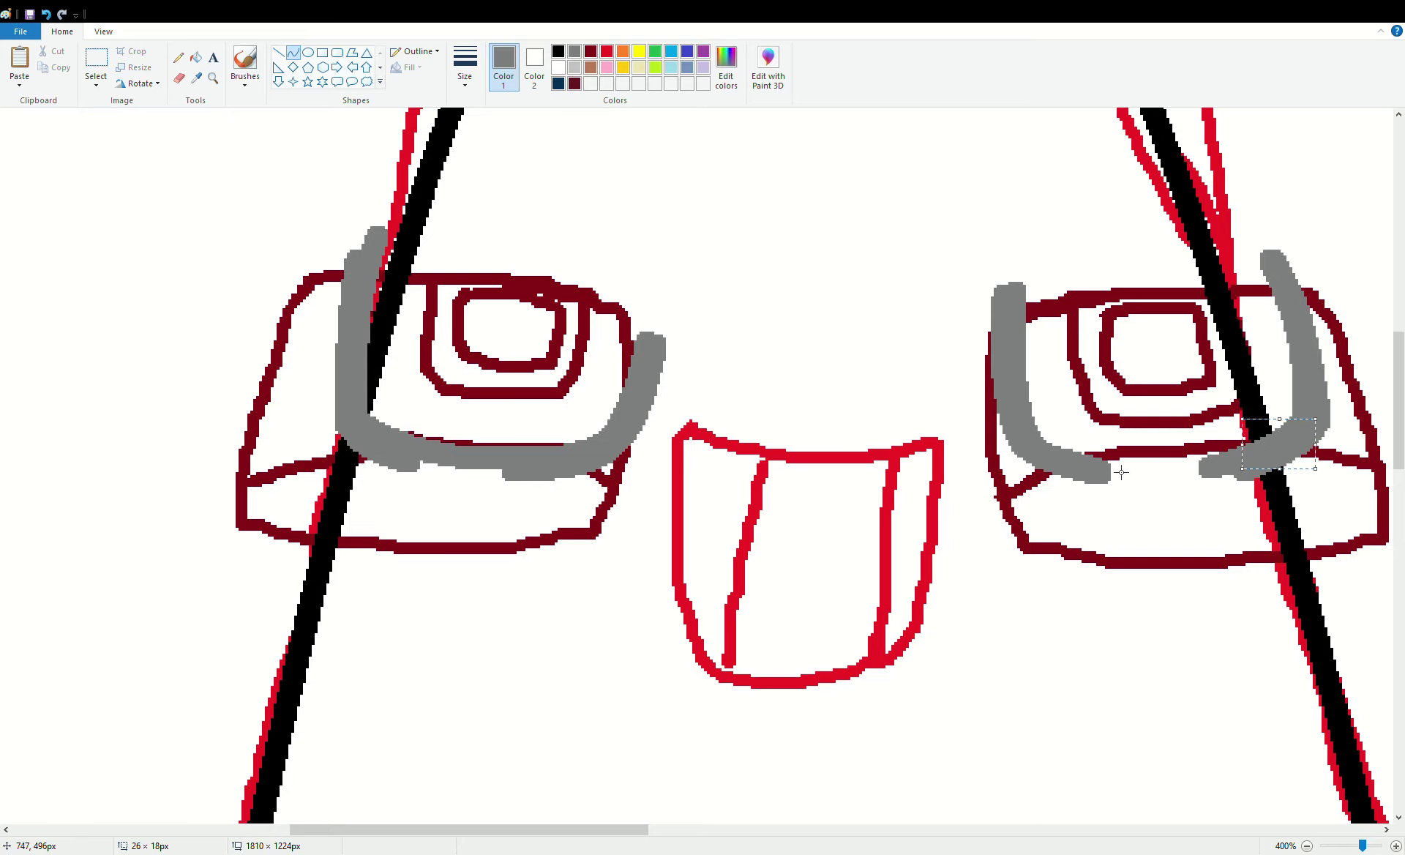
Draw a purple curve along the left eye's upper edge, bent to follow the sketch
click(703, 53)
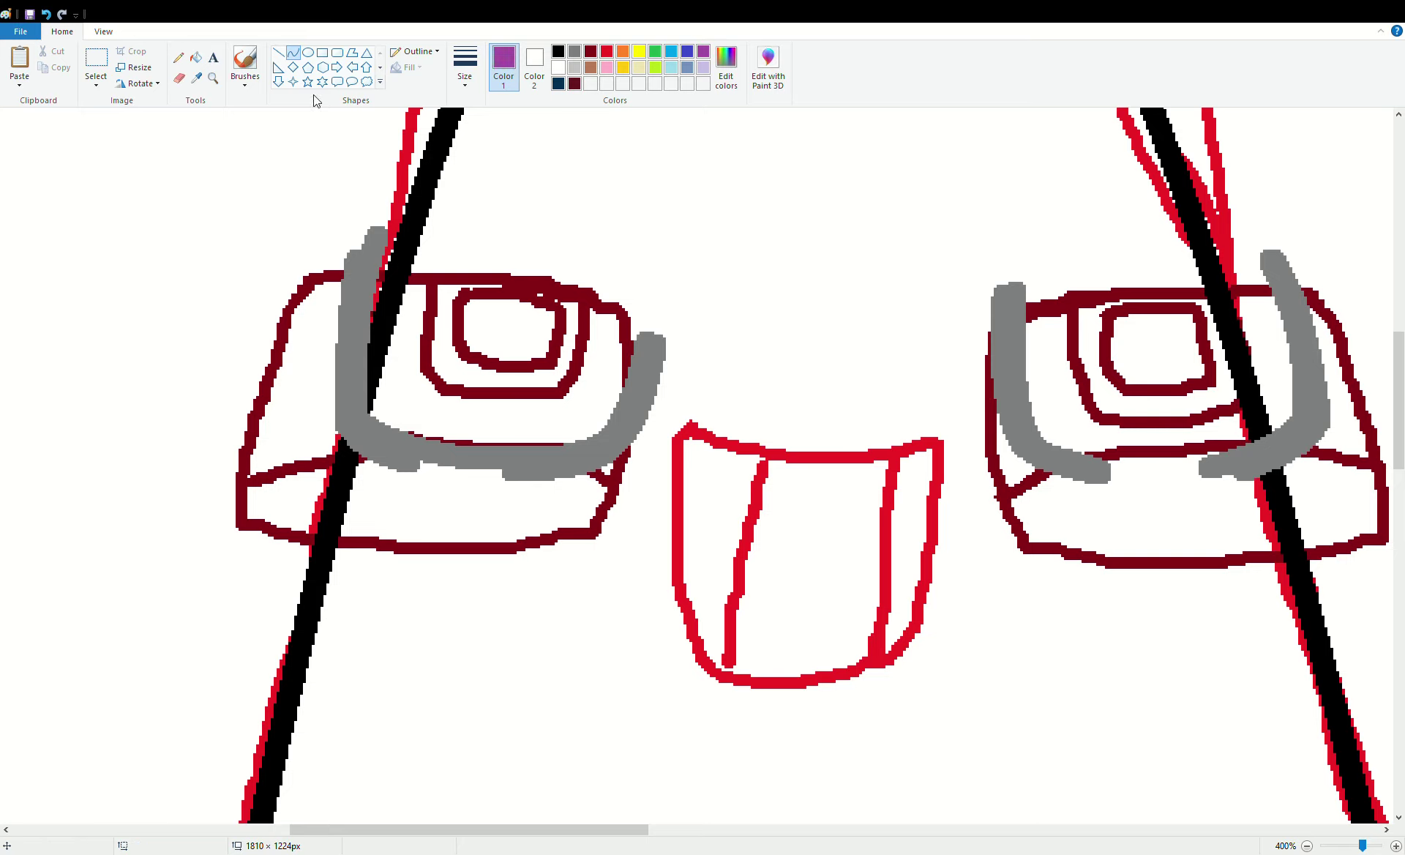
drag(289, 277, 630, 313)
drag(433, 301, 407, 277)
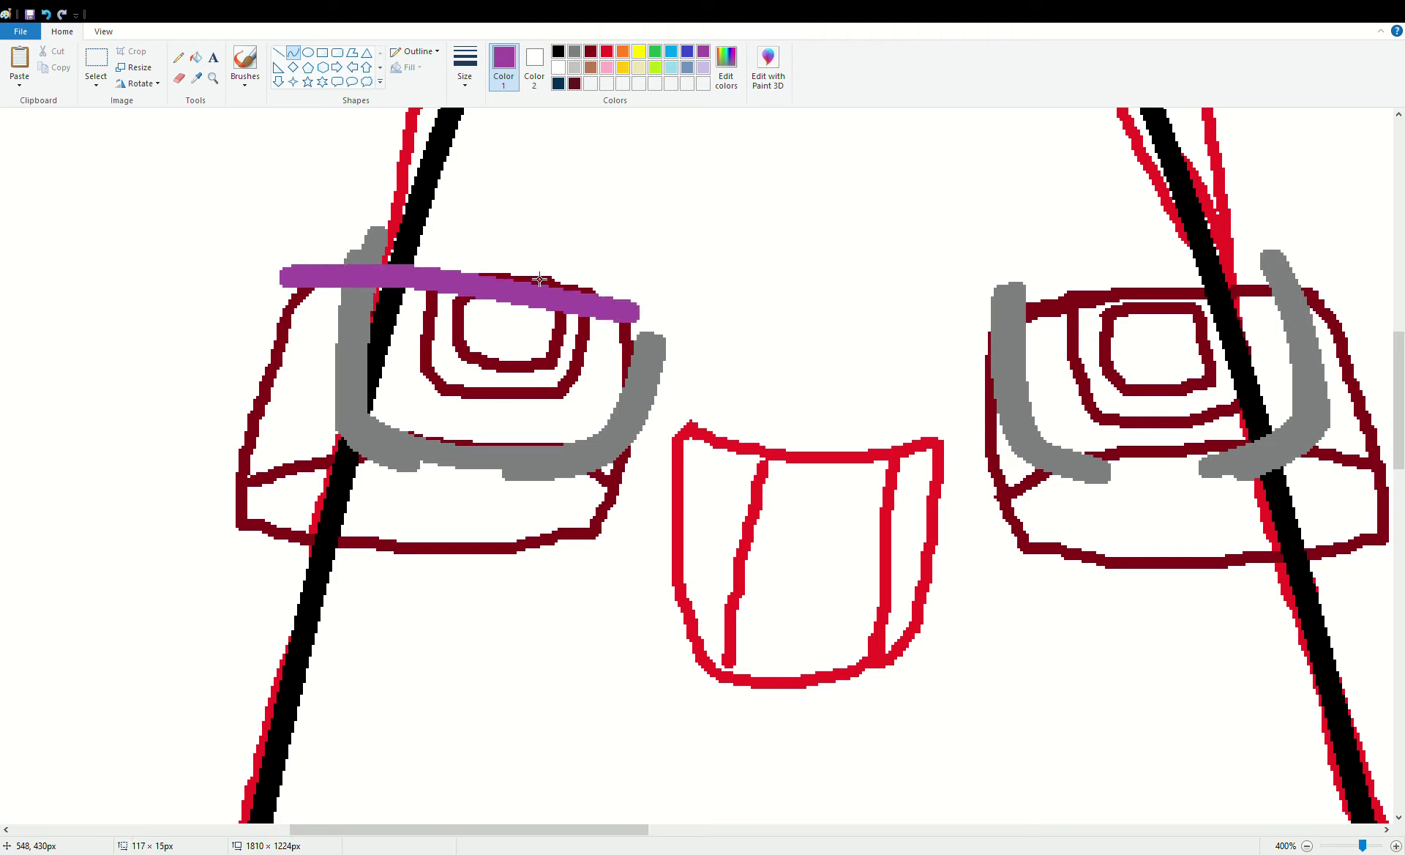
drag(540, 278, 553, 277)
click(220, 308)
click(46, 14)
Outline both sides of the left eye with outward-bowed purple curves
drag(292, 281, 238, 525)
drag(252, 362, 242, 316)
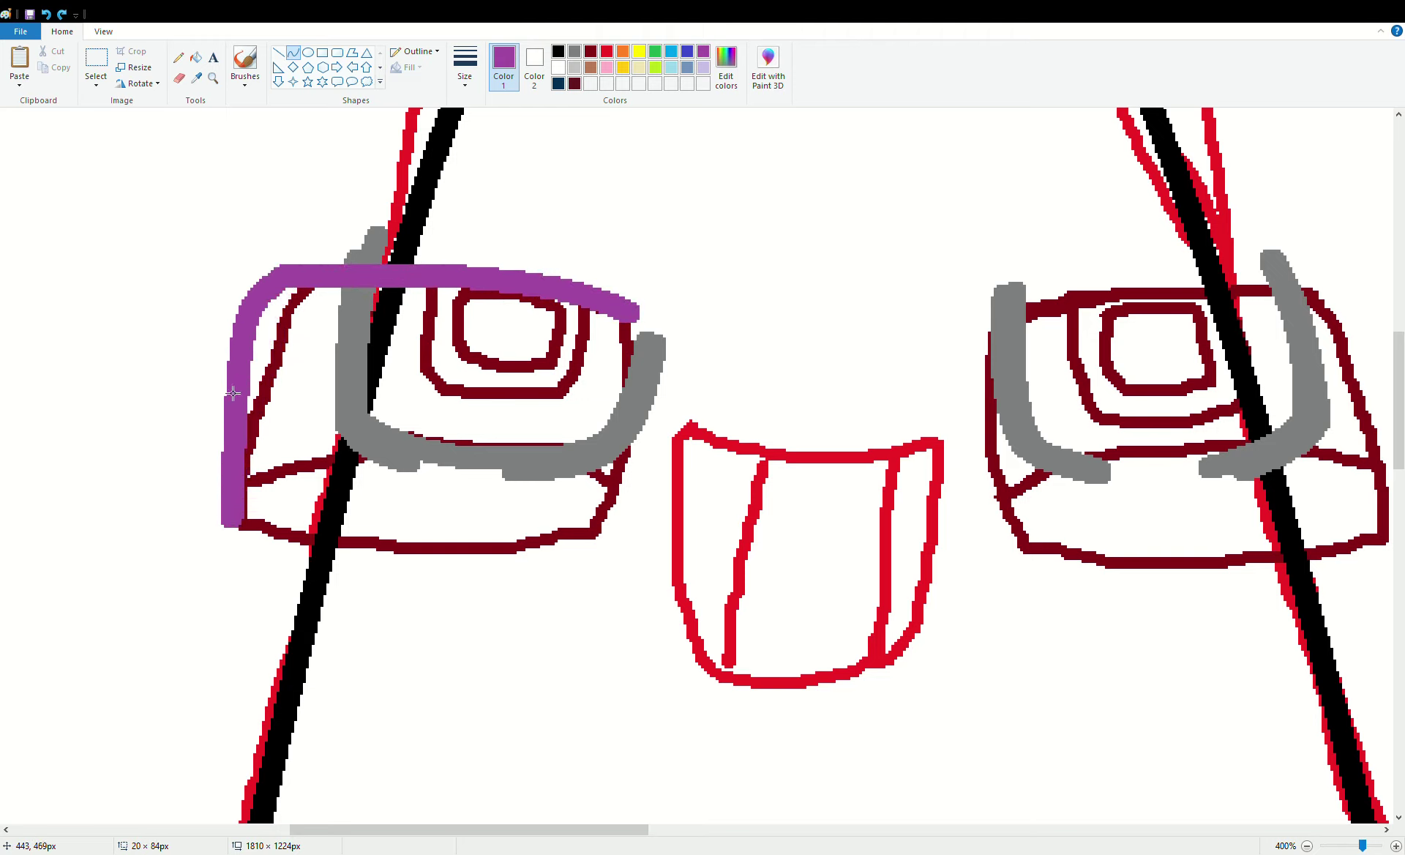
drag(232, 393, 206, 461)
drag(632, 315, 597, 533)
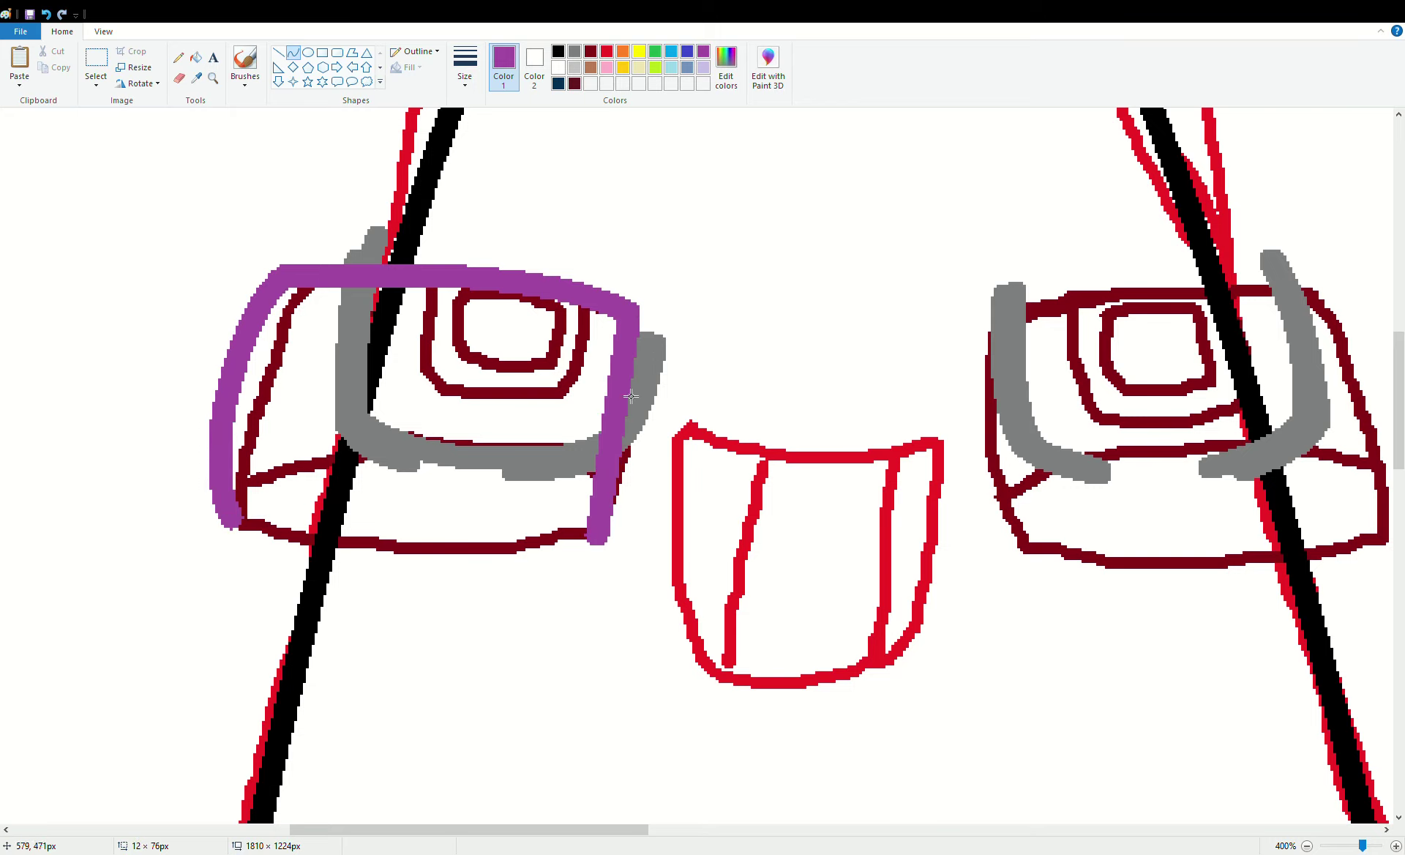
drag(631, 396, 645, 400)
drag(635, 472, 633, 495)
Close the left eye's outer outline with a purple curve bowed downward along its bottom edge
drag(234, 522, 599, 535)
drag(336, 550, 265, 550)
drag(447, 556, 459, 582)
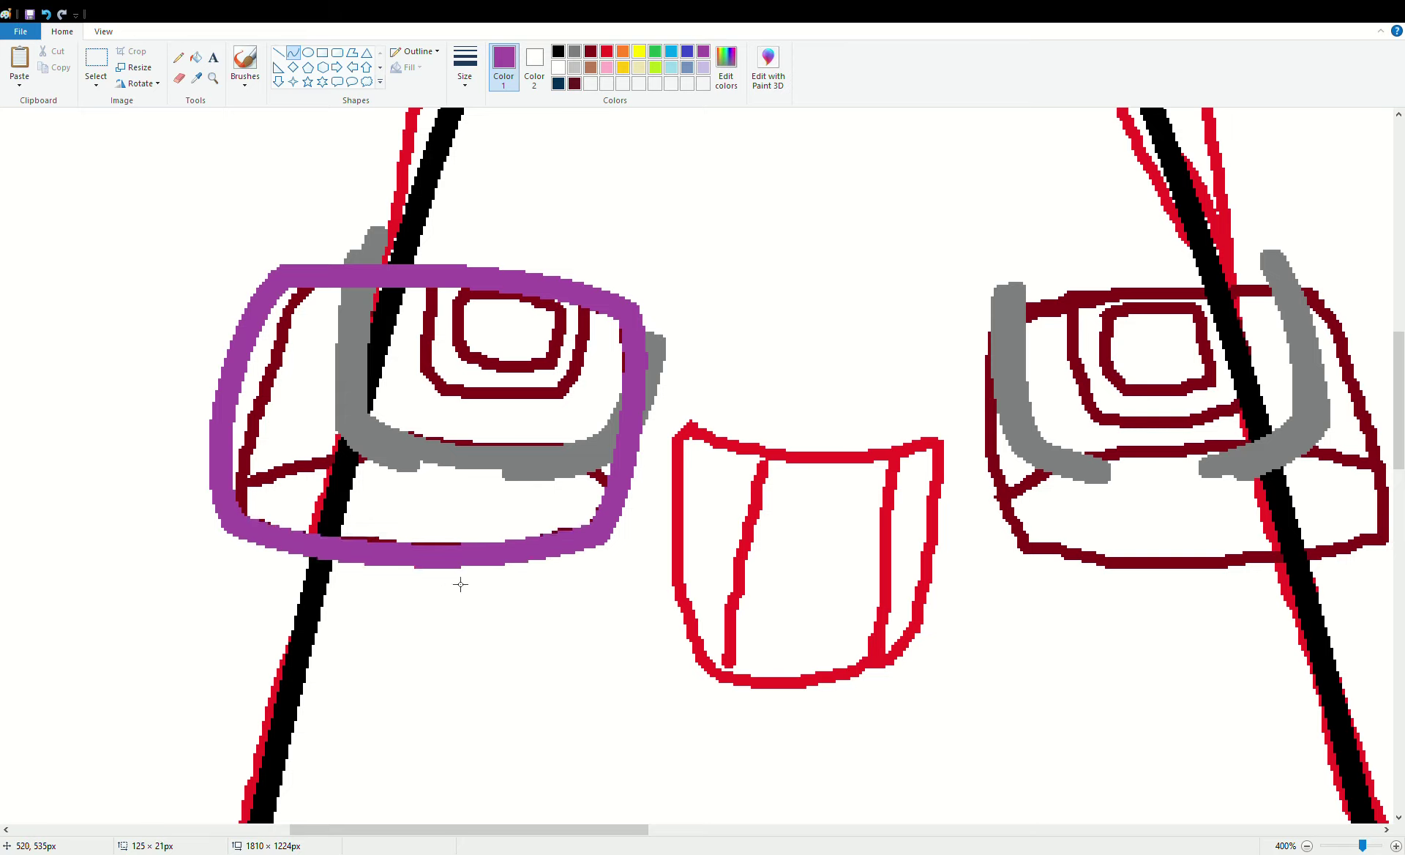
Outline the right eye's top edge and outer side with bent purple curves
drag(618, 830, 716, 830)
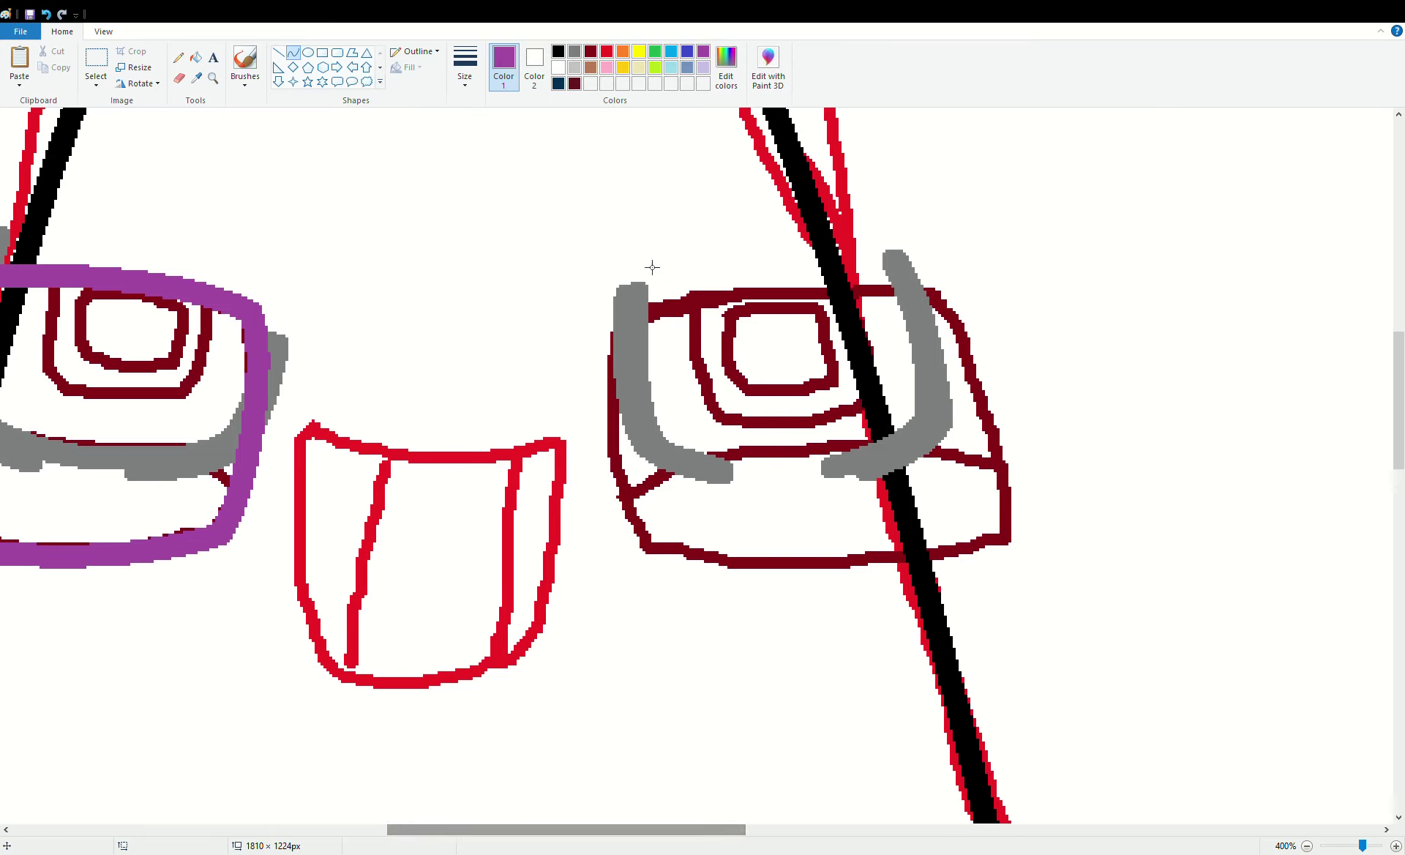
drag(606, 317, 962, 286)
drag(721, 304, 708, 296)
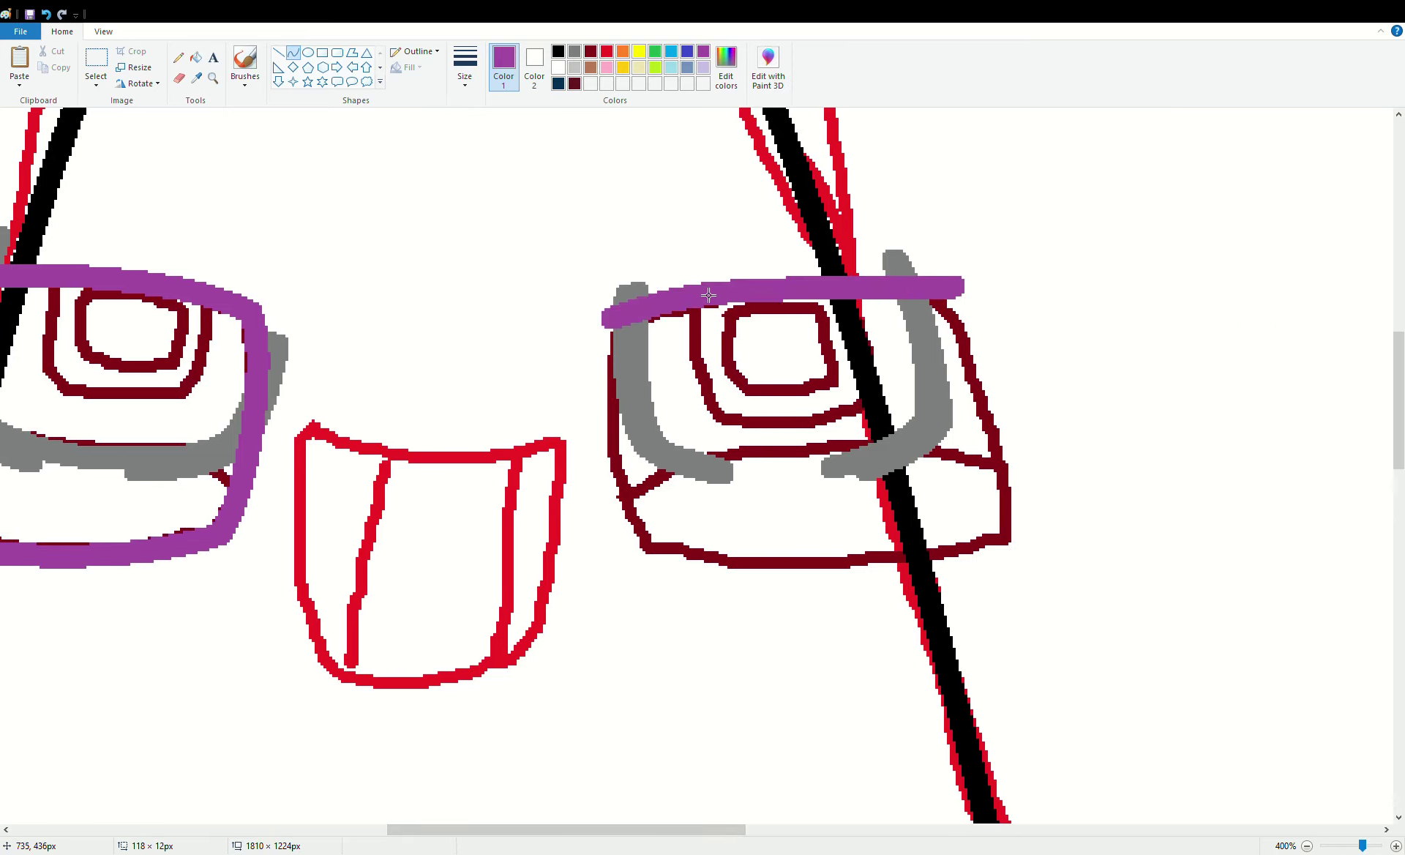
mouse_move(867, 297)
mouse_down()
mouse_move(906, 279)
mouse_move(1016, 547)
mouse_up()
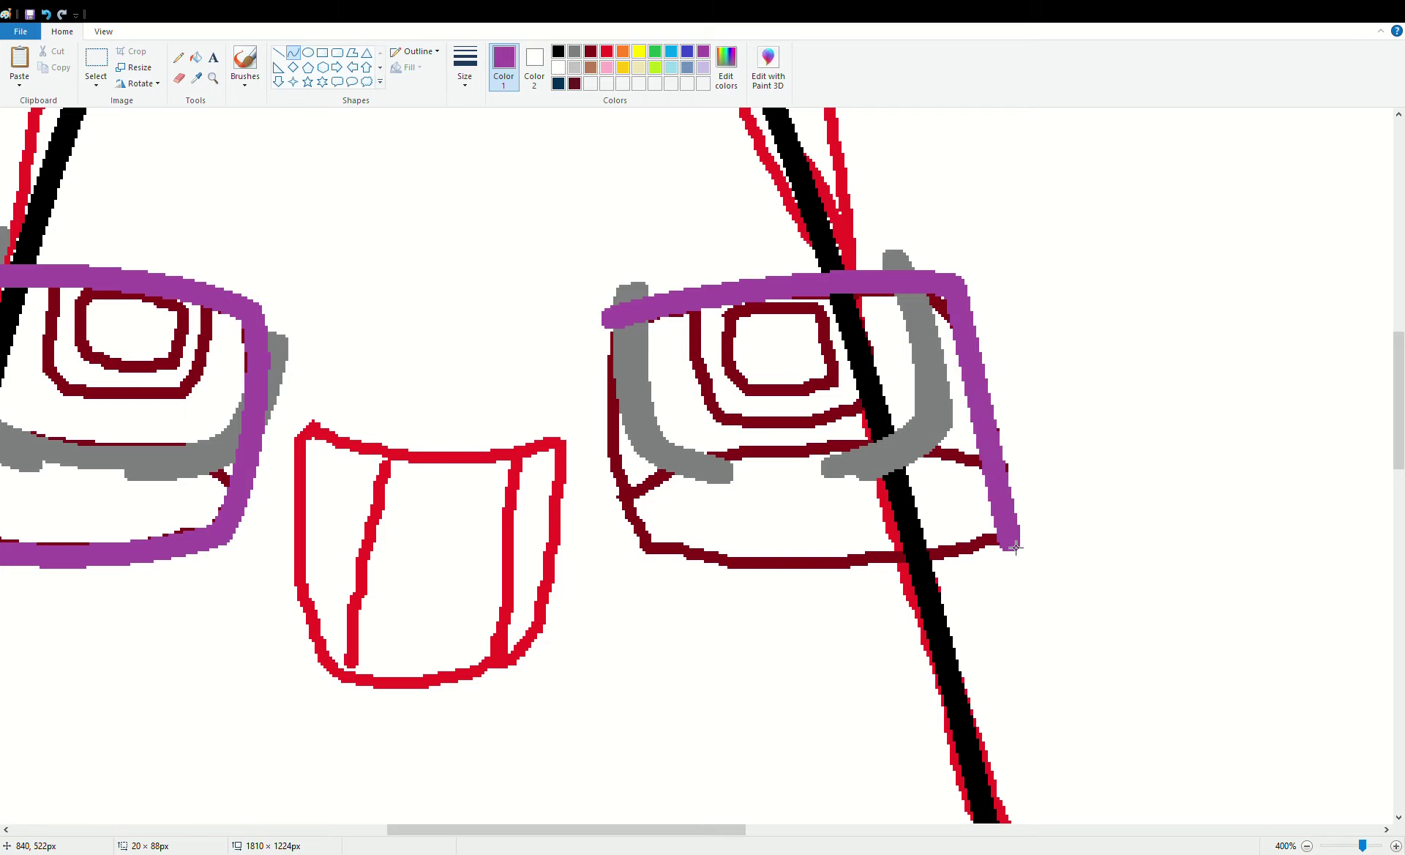
drag(975, 342, 1037, 464)
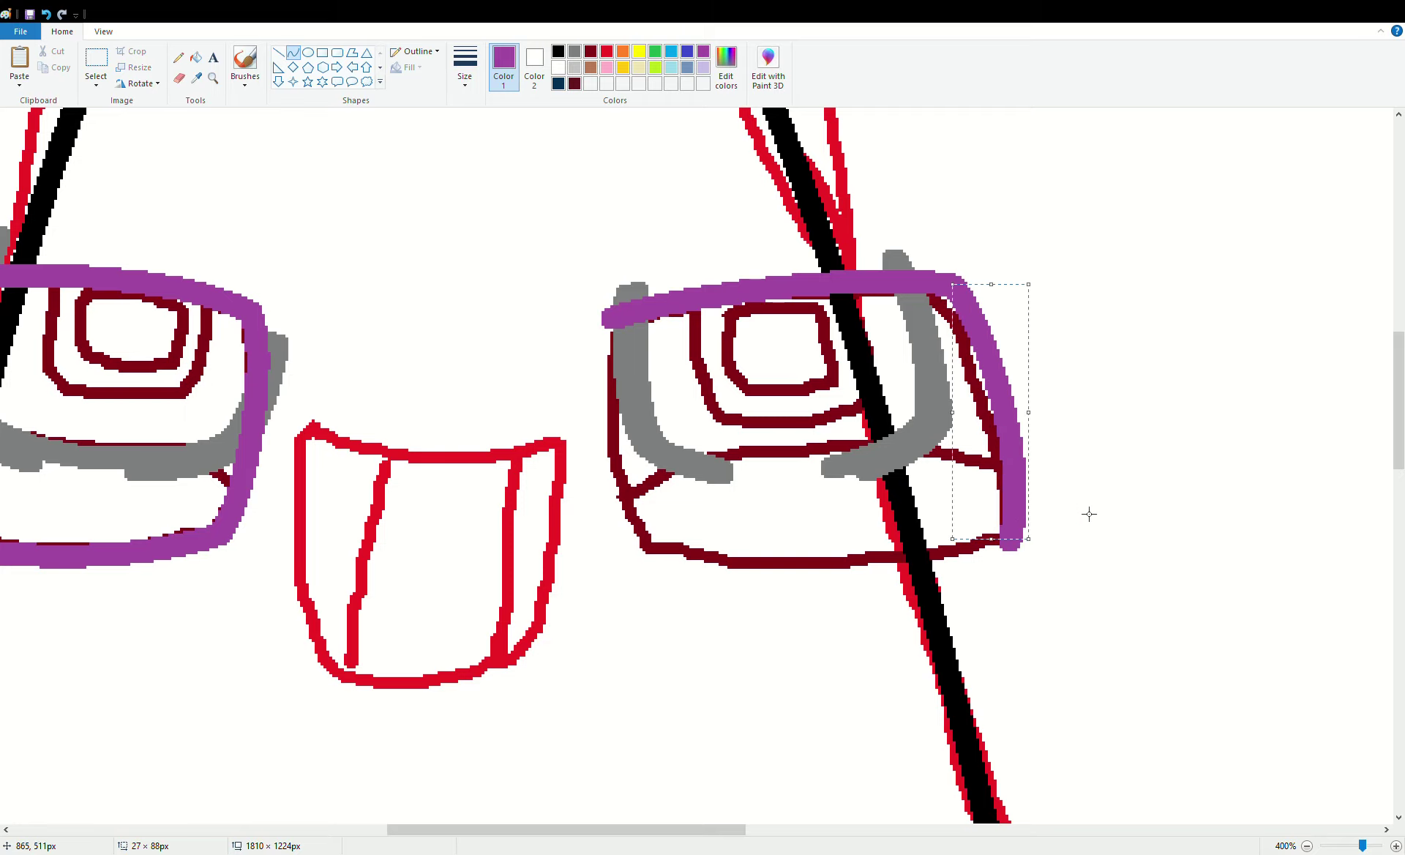
Close the right eye's outer outline with purple curves along its bottom edge and inner side
mouse_move(1014, 545)
mouse_down()
mouse_move(635, 561)
mouse_move(707, 578)
mouse_move(707, 599)
mouse_move(707, 578)
mouse_up()
drag(612, 322, 643, 562)
drag(619, 410, 615, 501)
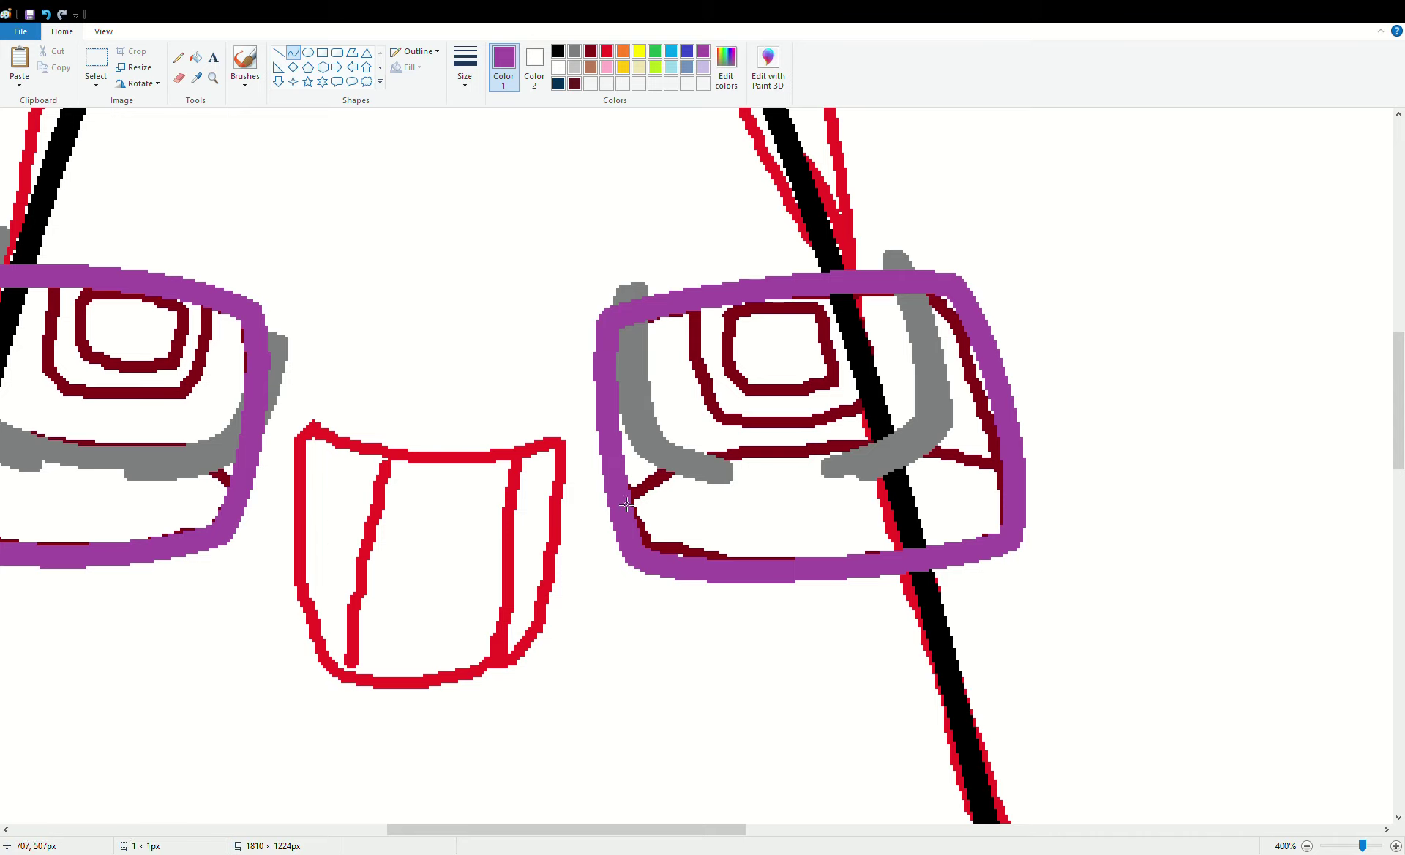
Draw an arched purple eyelid line across the lower part of the right eye and another across the left eye
drag(627, 505, 1003, 479)
drag(669, 479, 679, 450)
drag(914, 445, 936, 413)
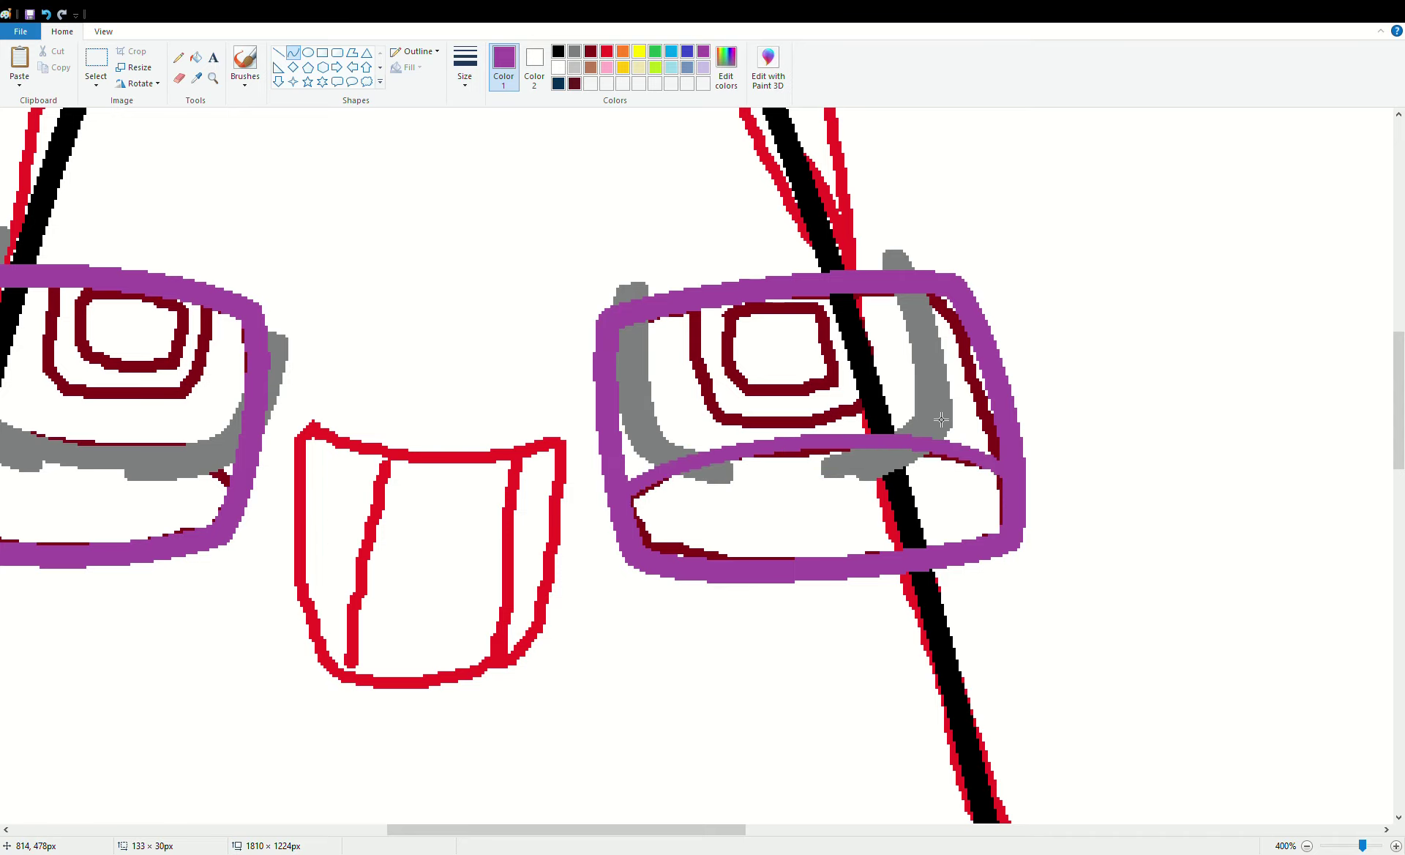
click(449, 758)
scroll(558, 828, left, 3)
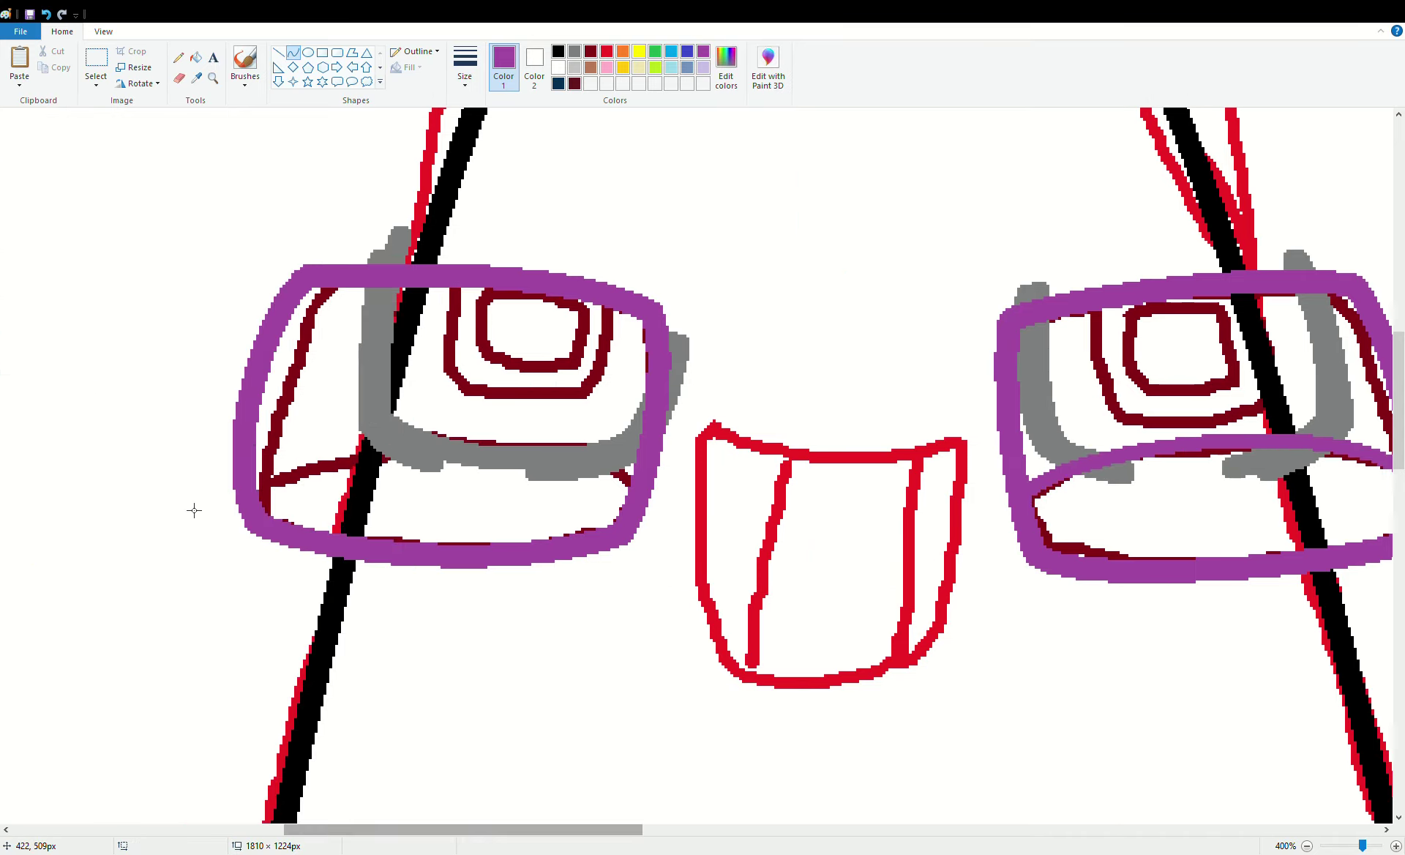
mouse_move(255, 469)
mouse_down()
mouse_move(586, 465)
mouse_move(655, 493)
mouse_up()
drag(355, 457, 600, 420)
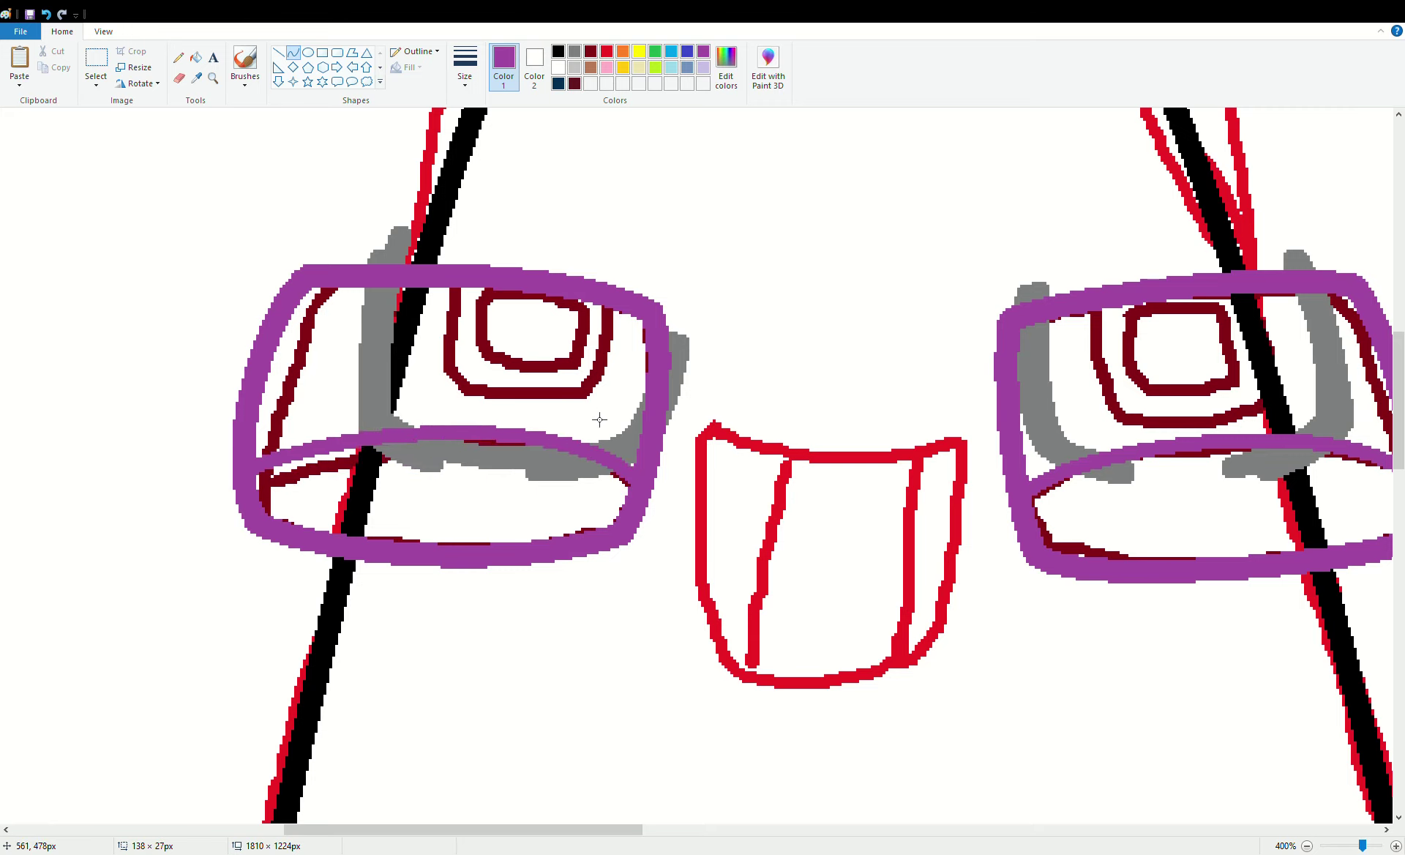
Fill the black body-outline segments inside both eyes with white
click(195, 57)
right_click(366, 477)
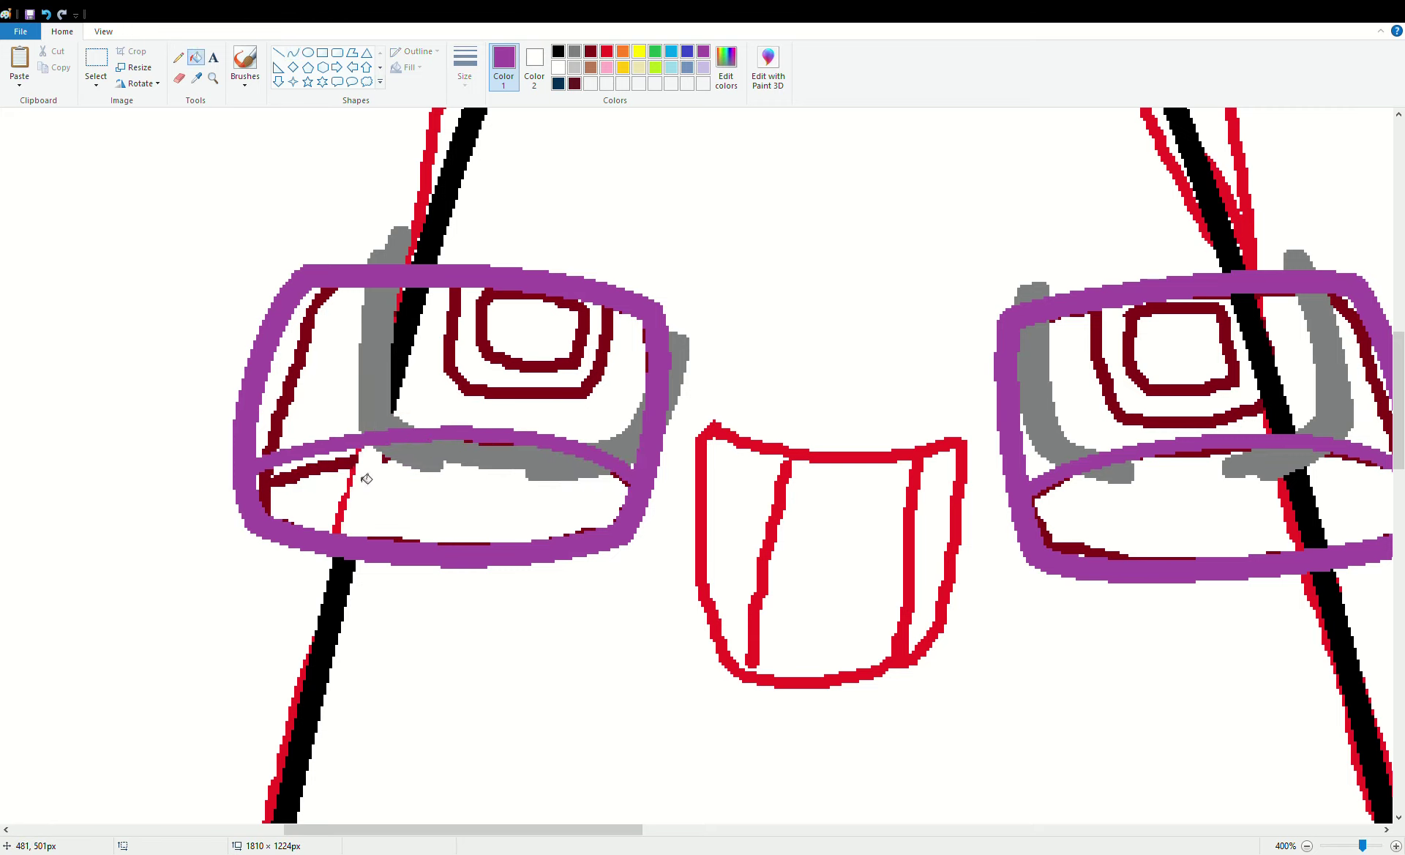
right_click(406, 346)
right_click(1264, 419)
right_click(1310, 516)
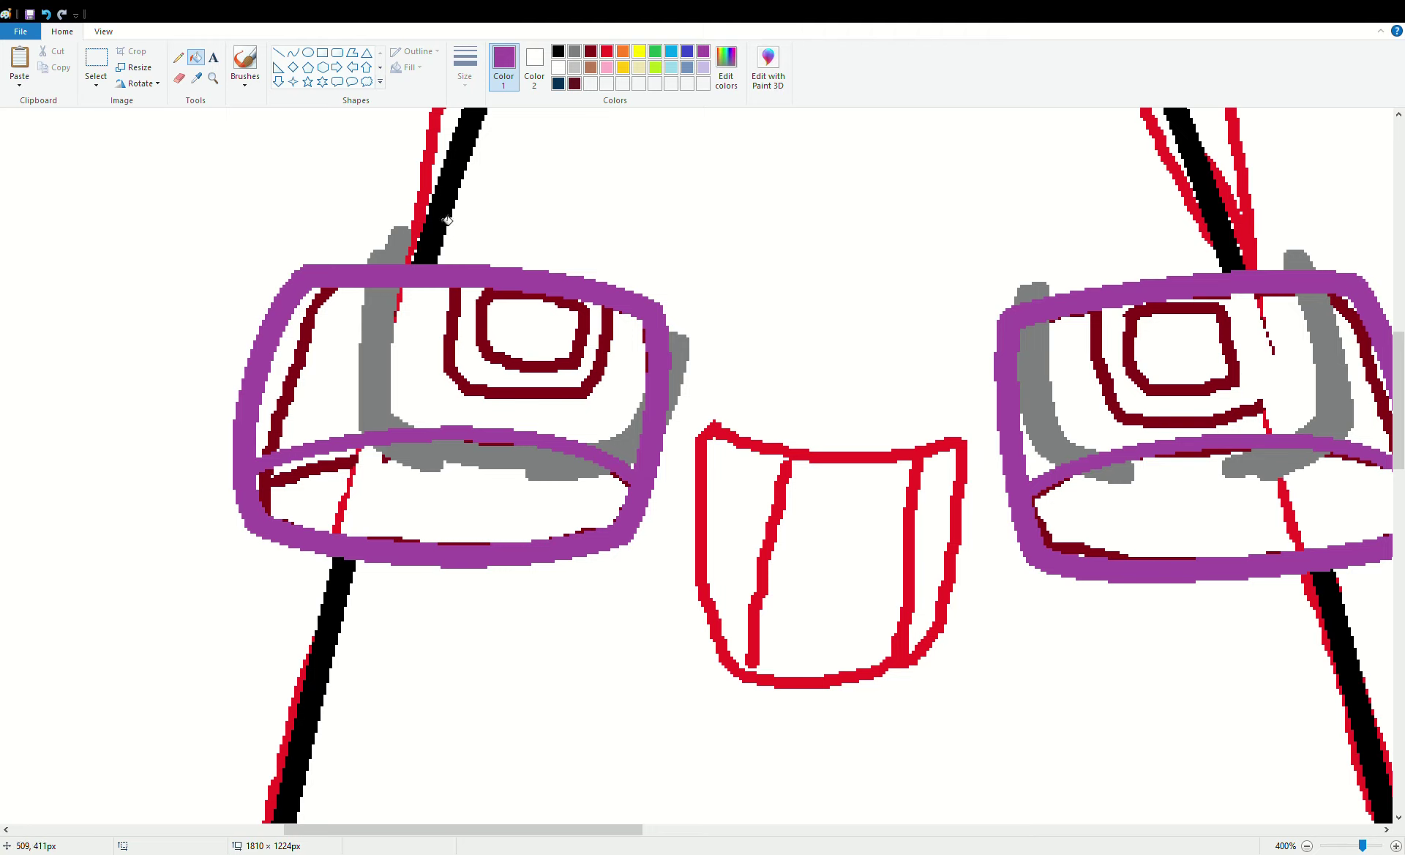
Trace the left eye's iris with purple curves along its left side, right side and rounded bottom
click(212, 79)
click(504, 301)
click(502, 298)
click(497, 295)
click(293, 55)
mouse_move(318, 281)
mouse_down()
mouse_move(294, 469)
mouse_move(310, 477)
mouse_up()
drag(306, 343, 295, 387)
click(285, 450)
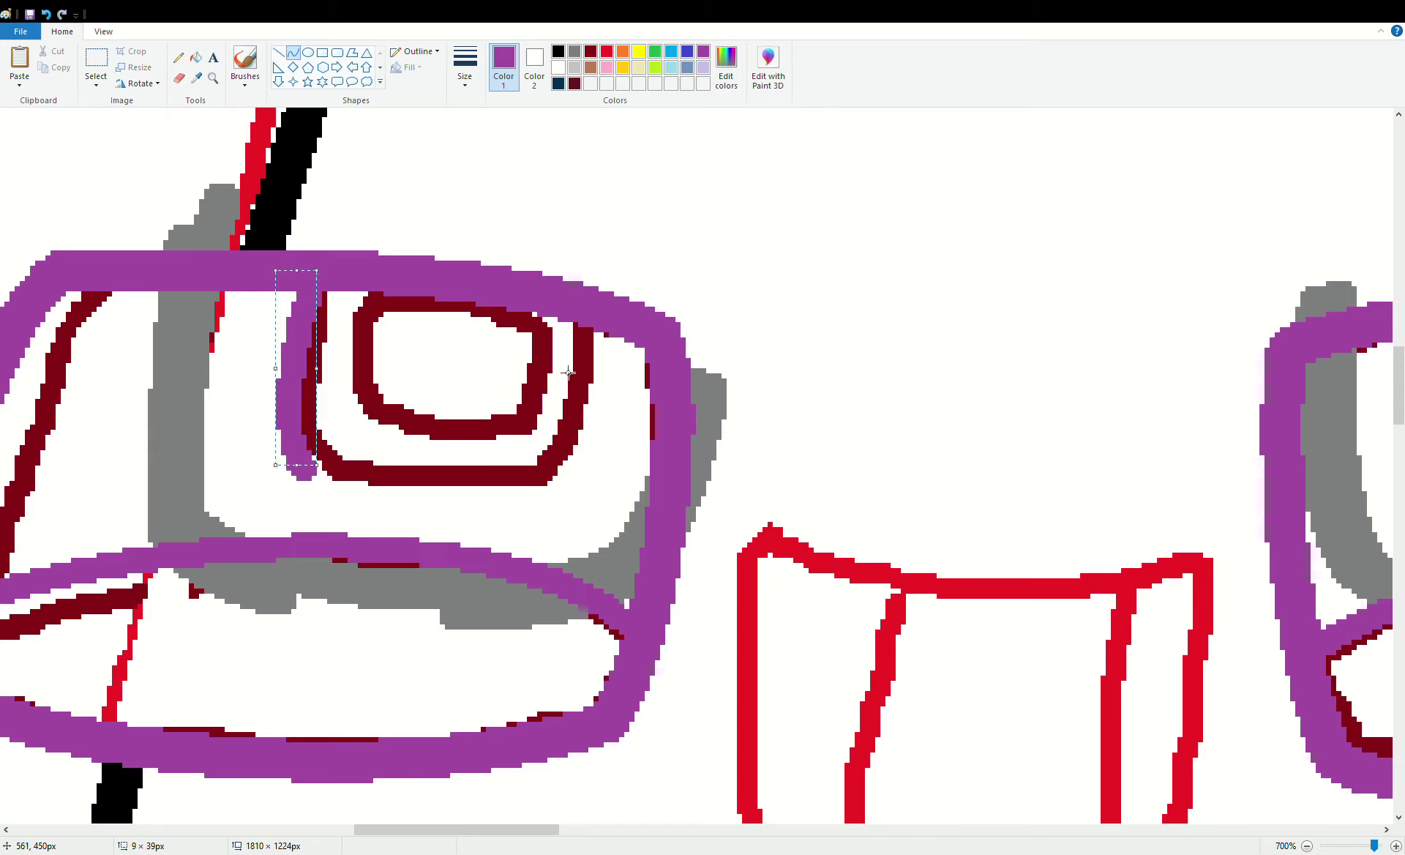
drag(590, 324, 556, 488)
drag(582, 363, 569, 492)
mouse_move(313, 473)
mouse_down()
mouse_move(498, 499)
mouse_move(554, 487)
mouse_move(516, 521)
mouse_up()
click(332, 494)
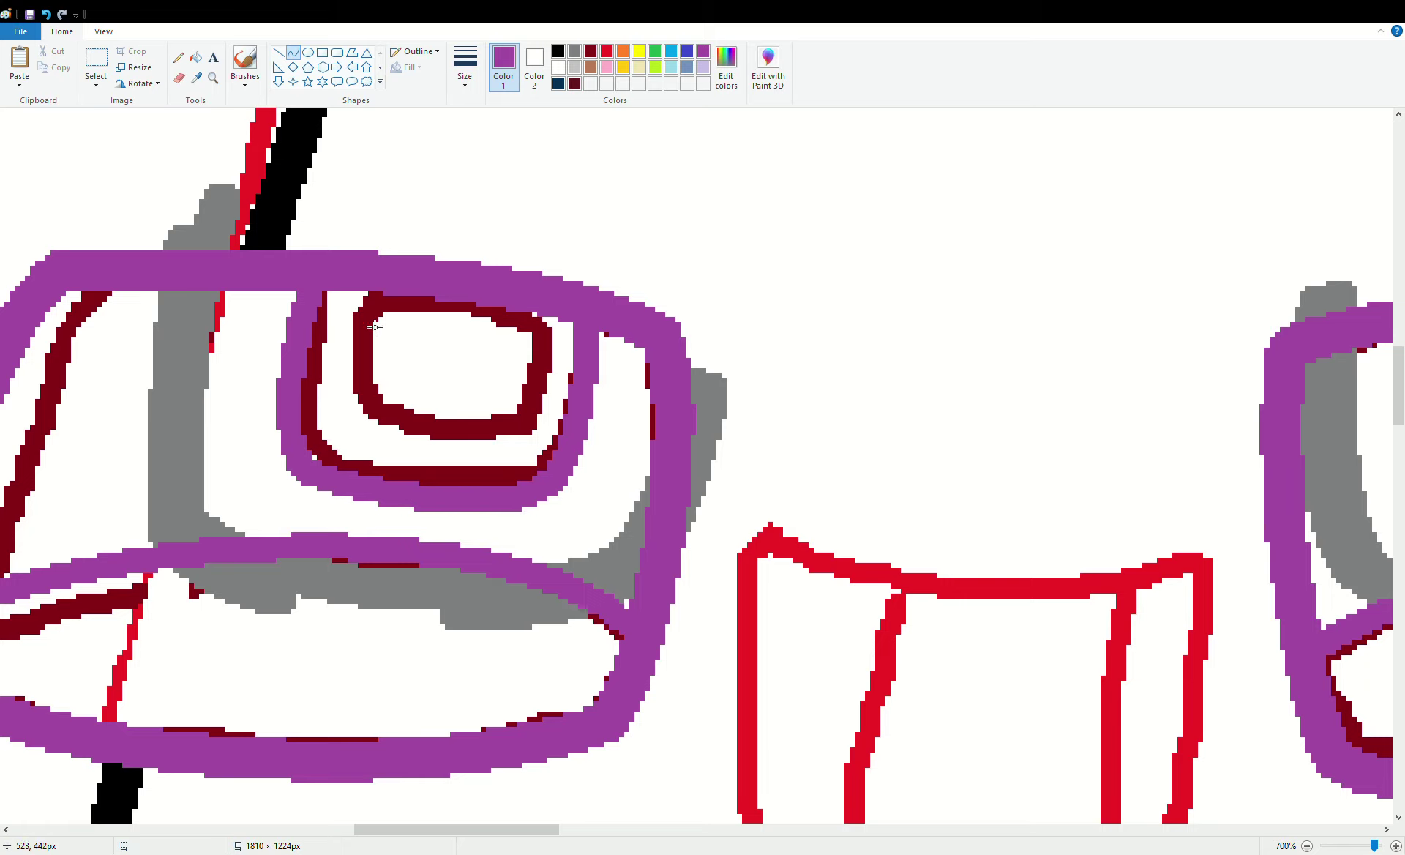
Trace the left side and bottom of the left eye's pupil with purple curves, redoing the side slightly further out
mouse_move(355, 329)
mouse_down()
mouse_move(338, 423)
mouse_move(365, 427)
mouse_up()
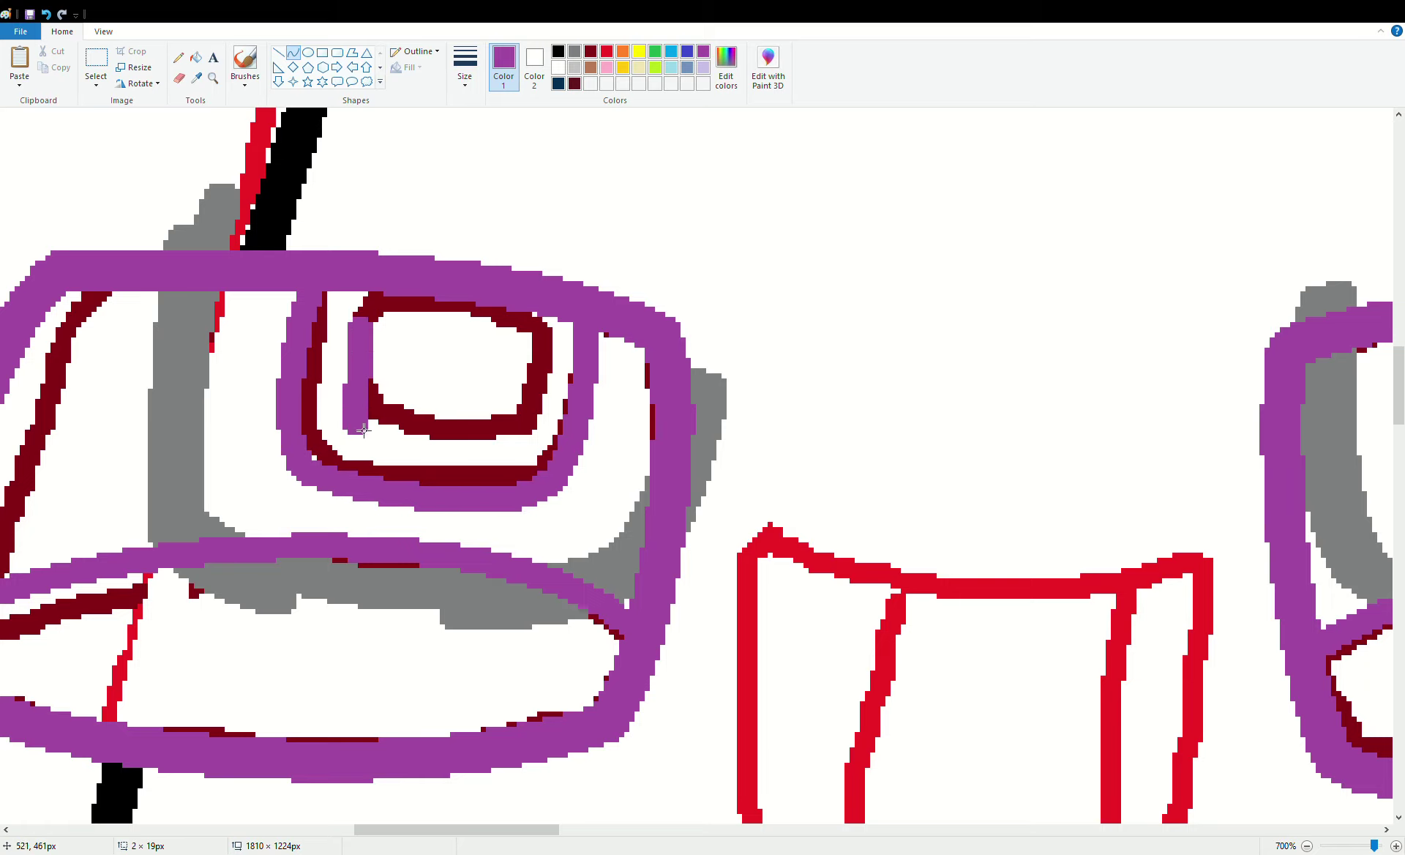
click(47, 14)
drag(363, 303, 339, 422)
drag(356, 351, 344, 342)
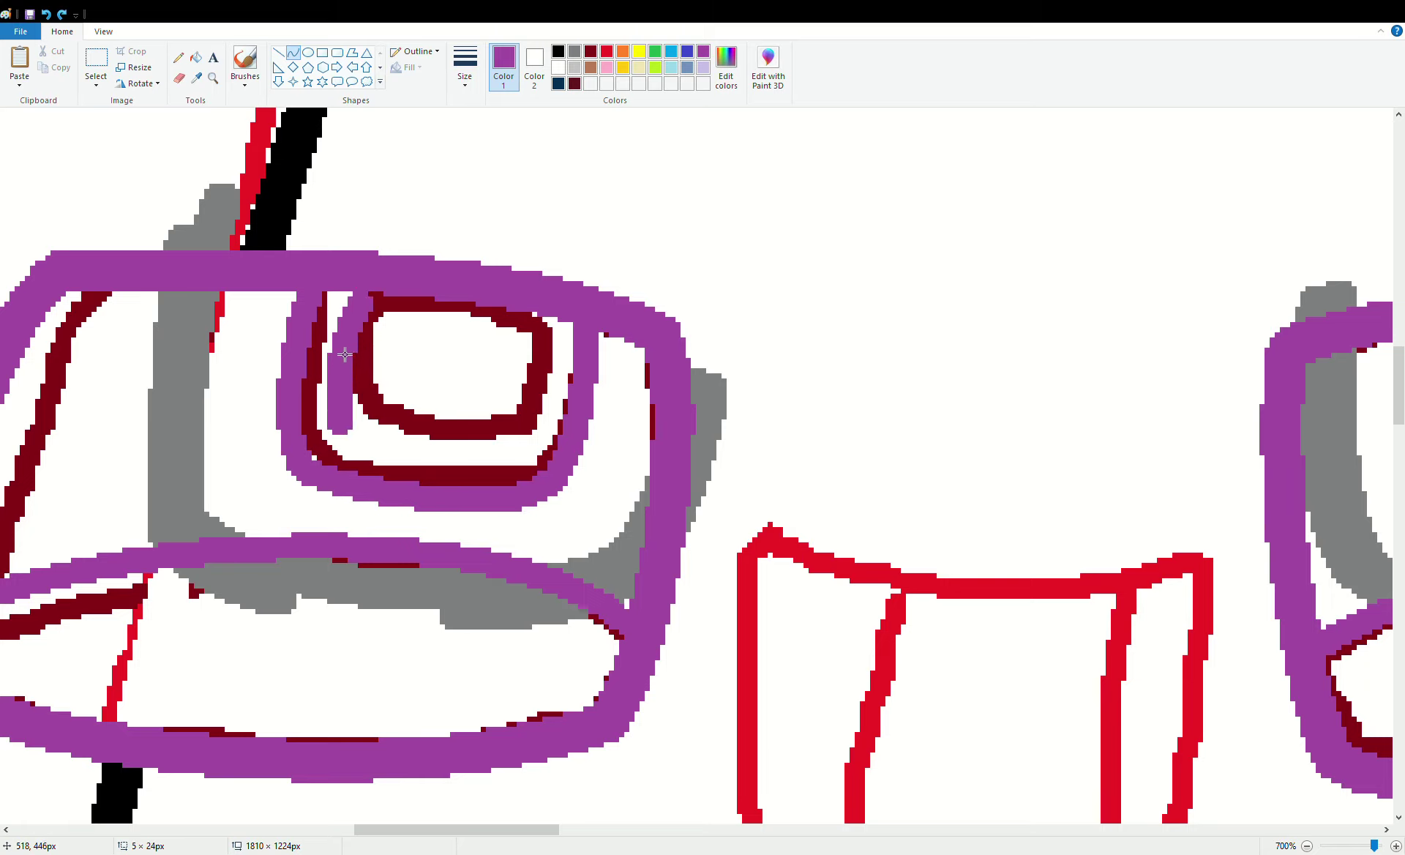
click(340, 407)
mouse_move(340, 426)
mouse_down()
mouse_move(514, 447)
mouse_move(357, 453)
mouse_up()
click(492, 468)
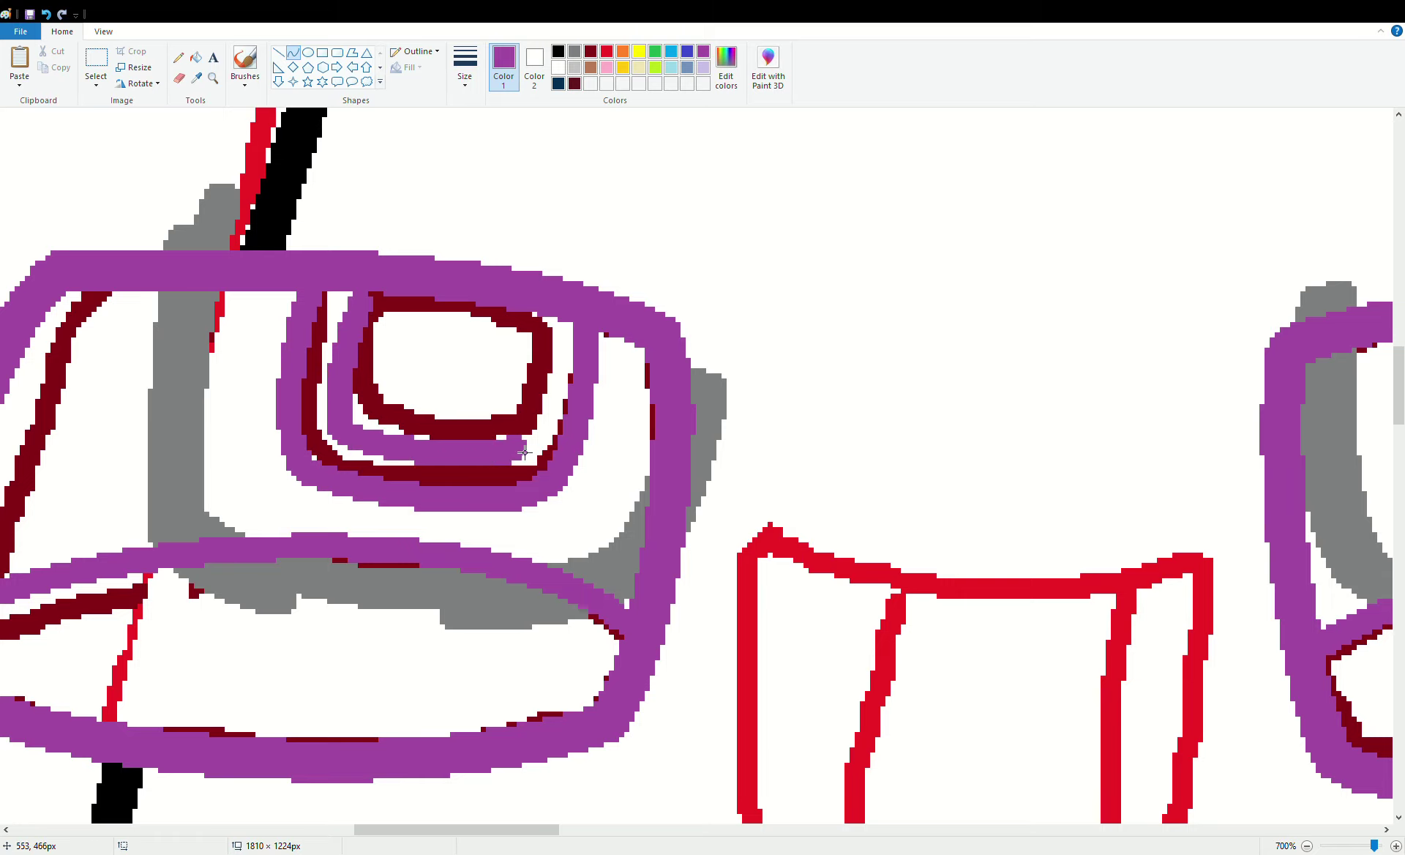
Close the left eye's pupil with purple curves along its right side and top edge
drag(515, 447, 545, 335)
drag(537, 424, 559, 384)
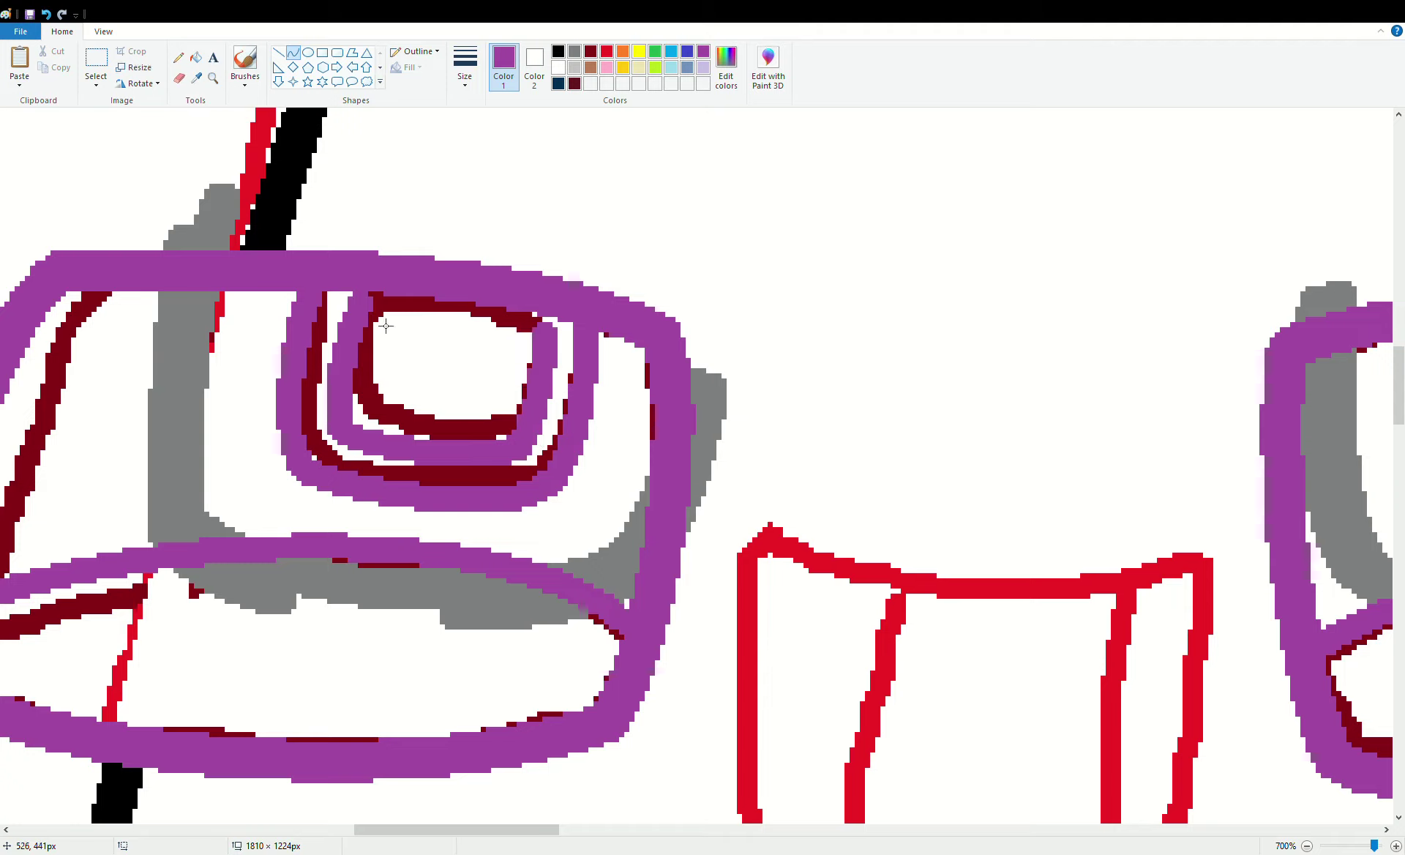
mouse_move(367, 305)
mouse_down()
mouse_move(564, 345)
mouse_move(549, 338)
mouse_up()
drag(415, 314, 407, 290)
drag(517, 299, 533, 298)
Trace the right eye's iris with purple curves along its left side, right side and bottom edge
drag(513, 829, 669, 820)
drag(382, 326, 423, 515)
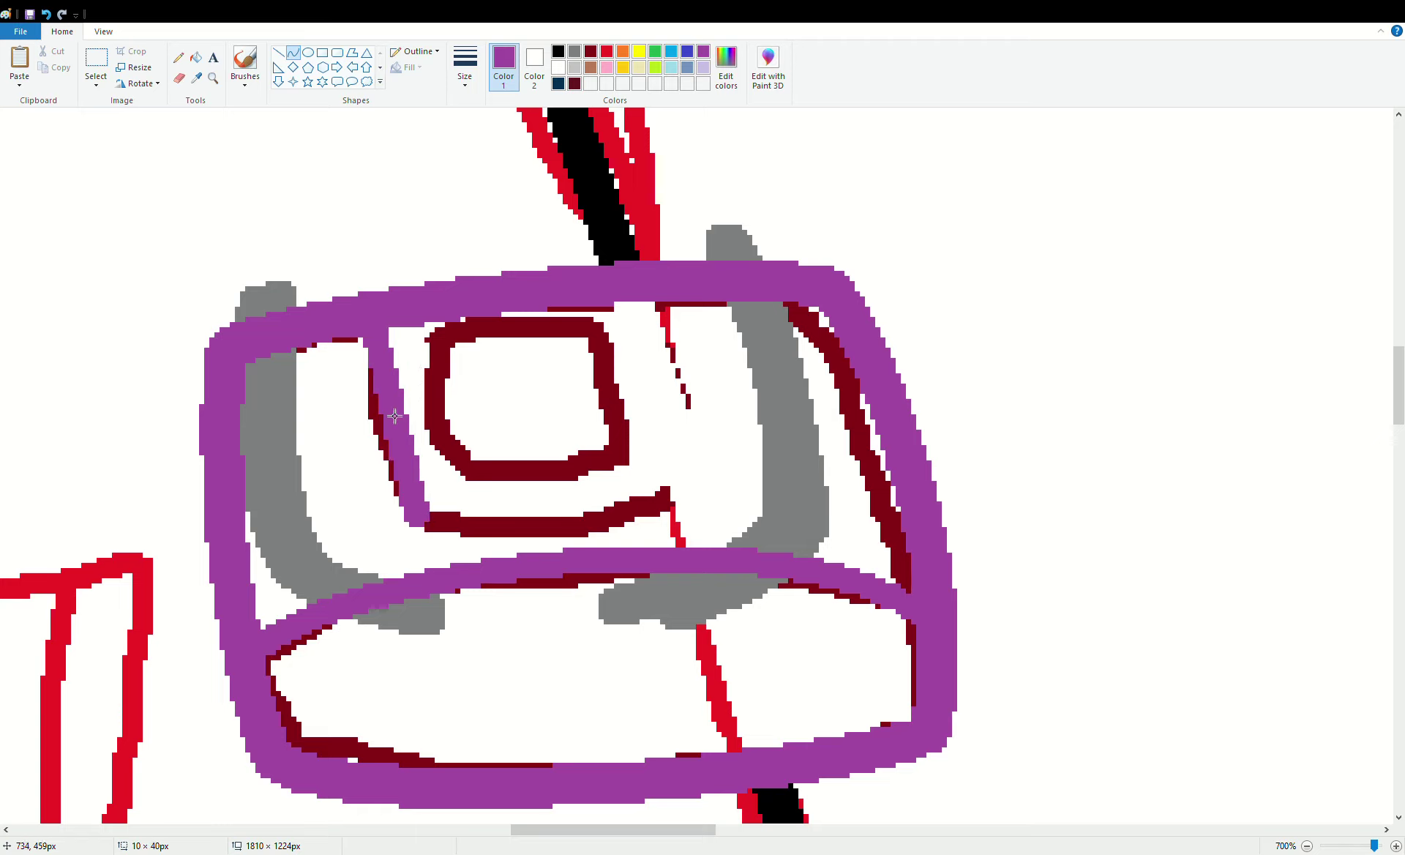
drag(394, 430, 374, 412)
drag(384, 468, 385, 486)
drag(659, 294, 723, 469)
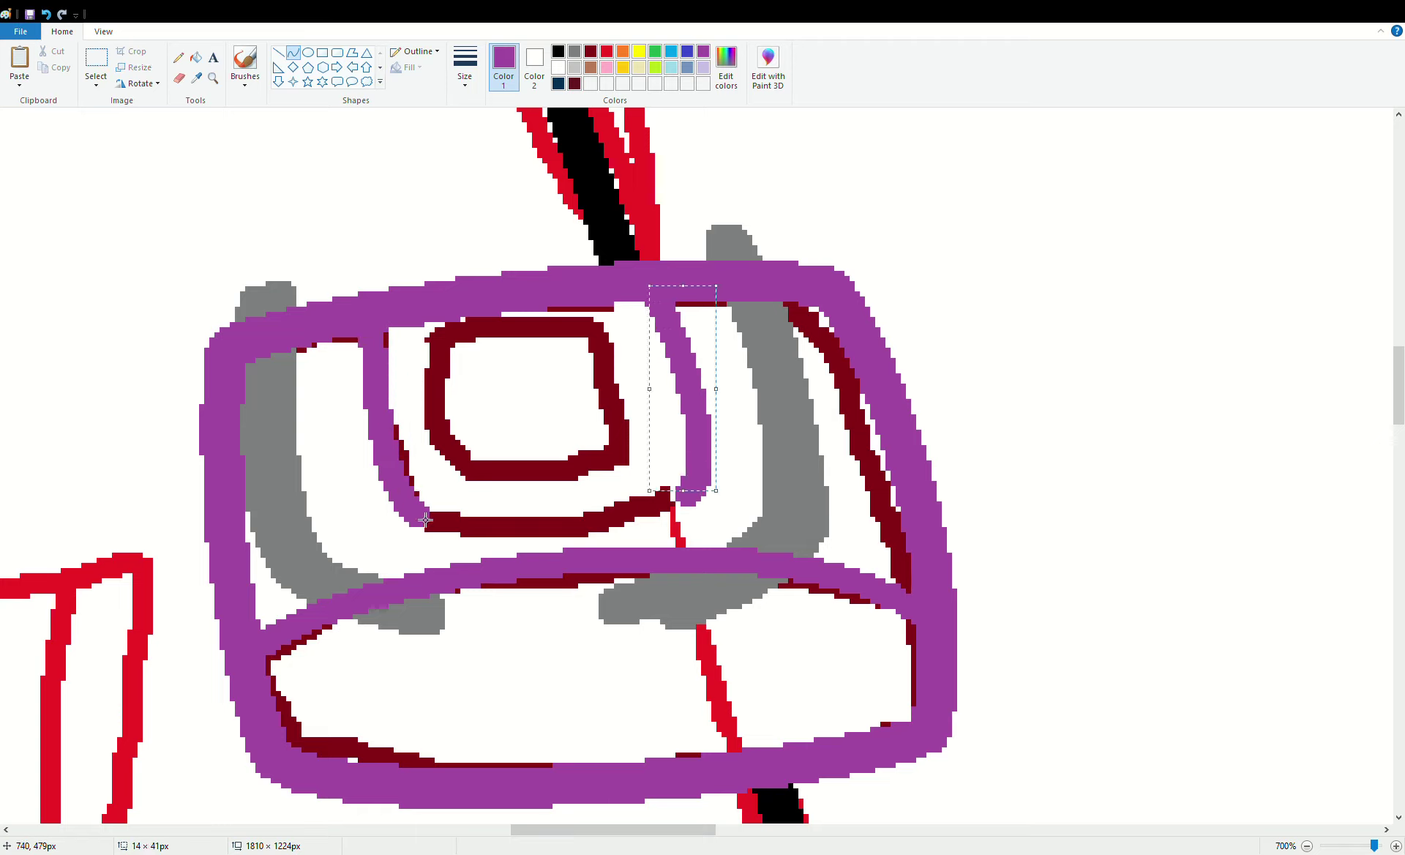
drag(429, 526, 688, 499)
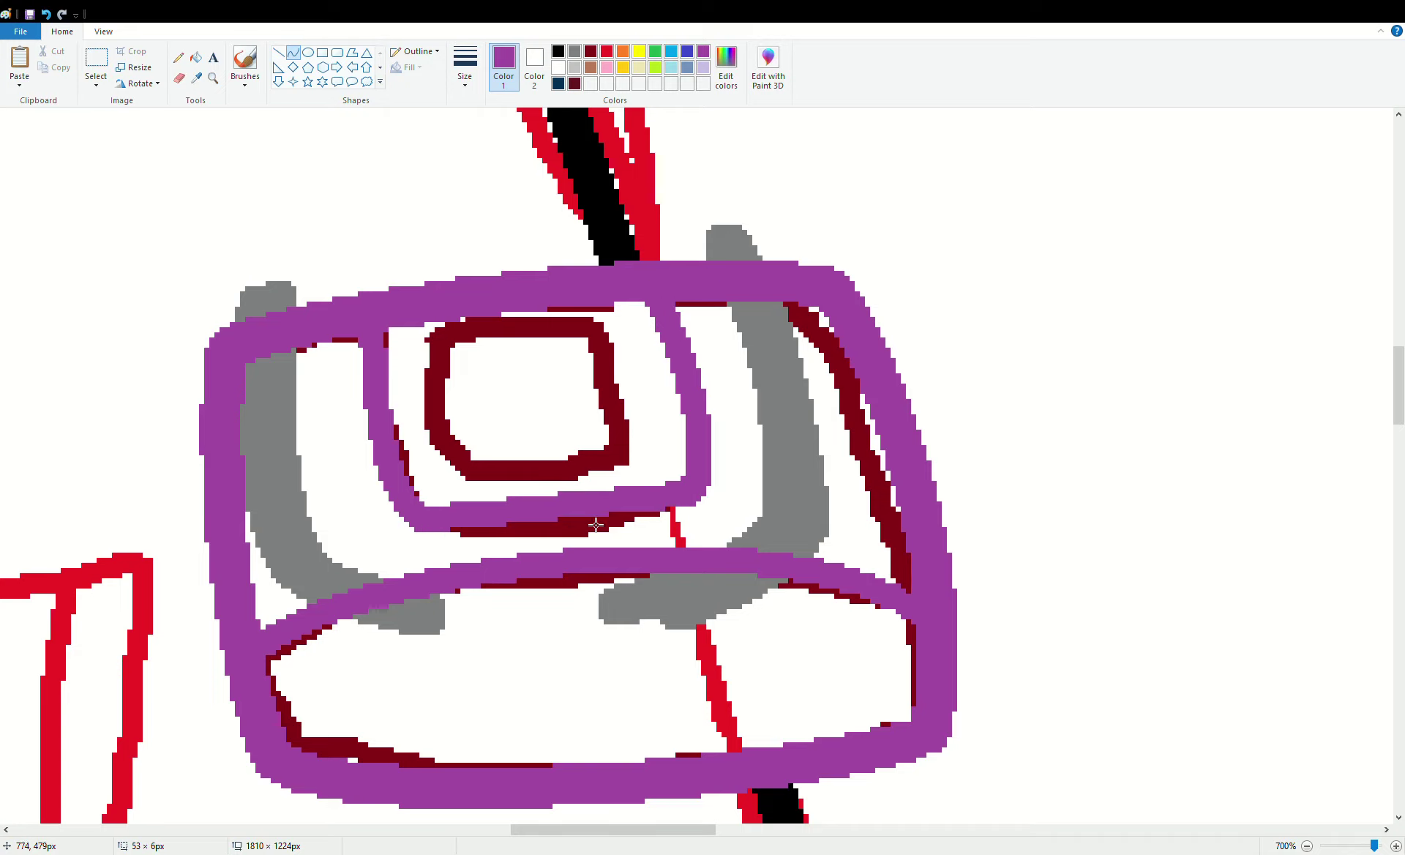
drag(486, 536, 461, 554)
drag(608, 522, 583, 528)
Trace the right eye's pupil with purple curves along its left side, right side, top and rounded bottom
click(454, 446)
drag(423, 350, 443, 465)
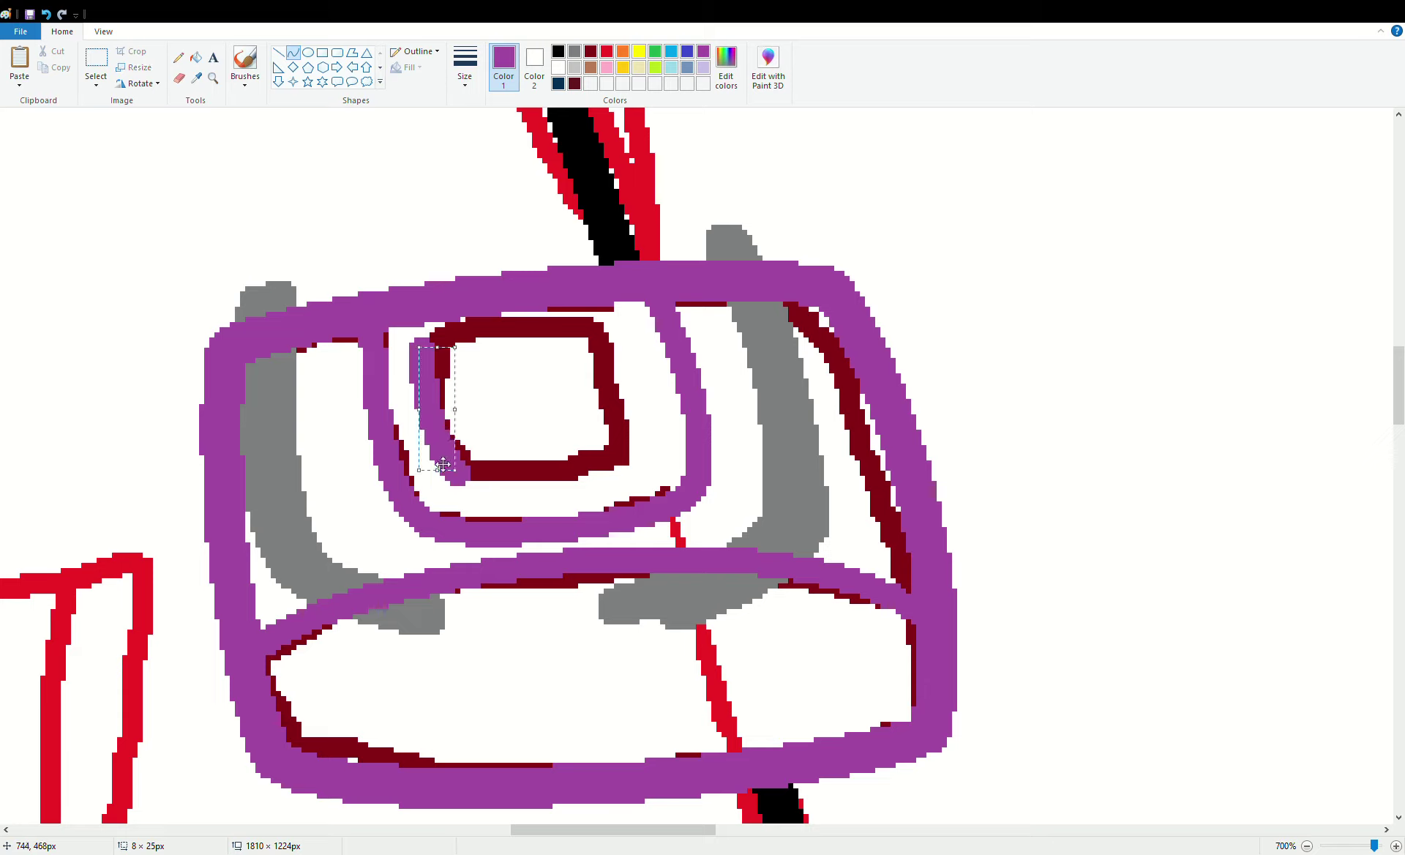
drag(606, 341, 644, 447)
drag(622, 373, 648, 416)
mouse_move(424, 348)
mouse_down()
mouse_move(598, 331)
mouse_move(441, 334)
mouse_up()
drag(559, 322, 577, 302)
drag(471, 481, 645, 454)
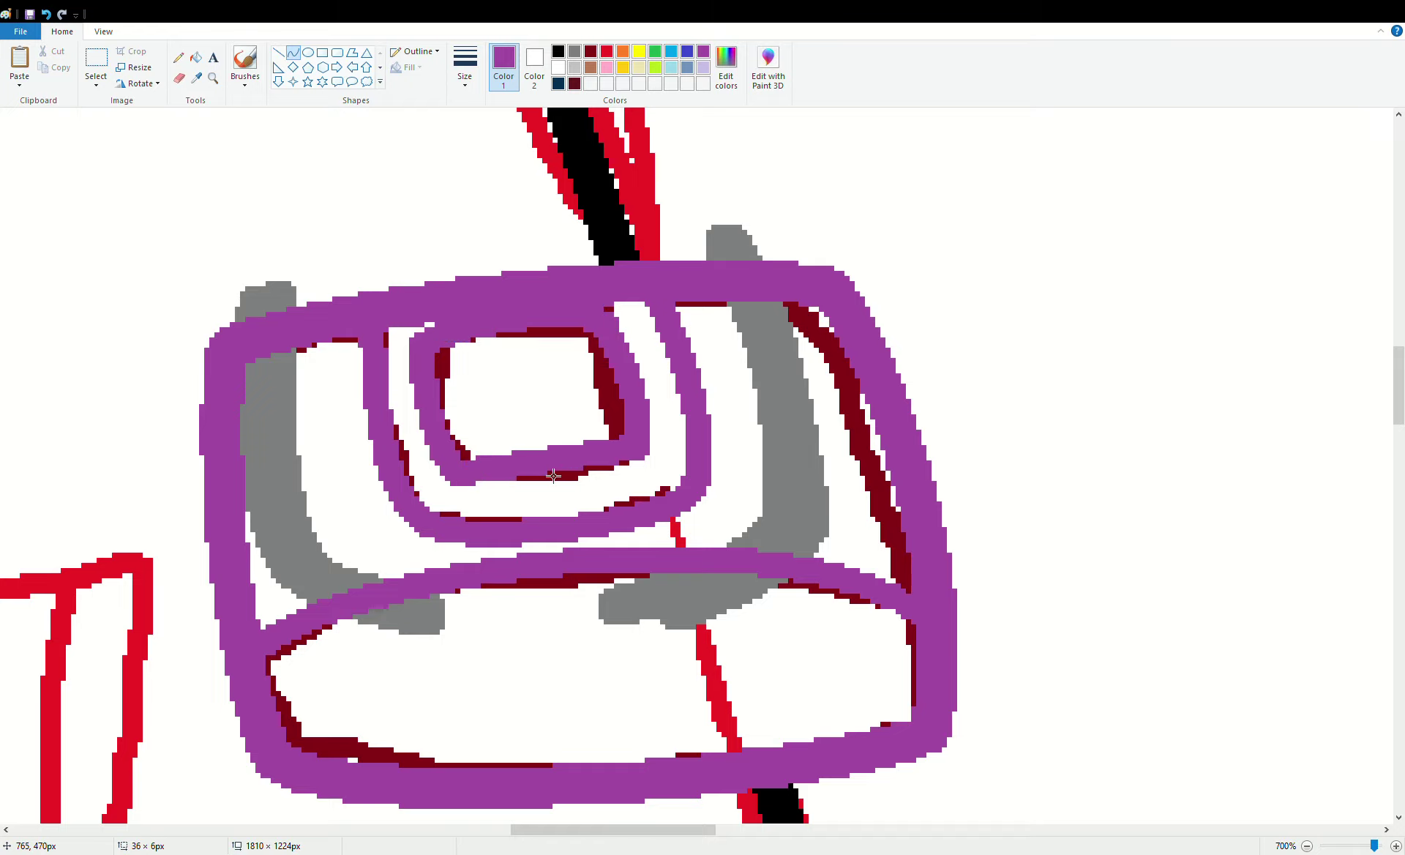
drag(551, 477, 643, 483)
Trace the mouth's sagging top edge between the eyes with a purple curve
click(213, 78)
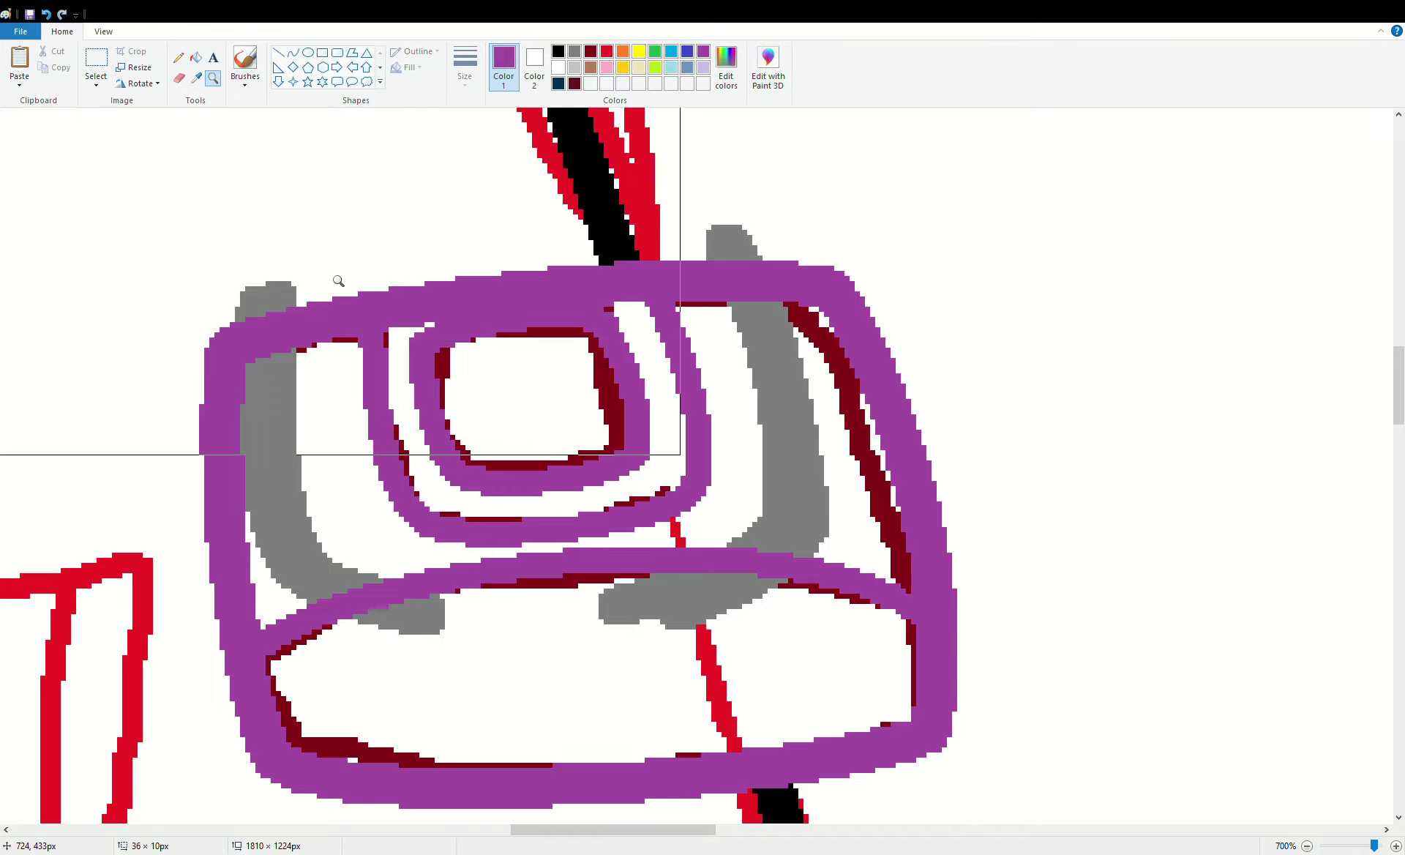
right_click(329, 289)
right_click(264, 333)
right_click(234, 346)
right_click(183, 359)
right_click(139, 368)
click(132, 365)
click(261, 320)
click(958, 412)
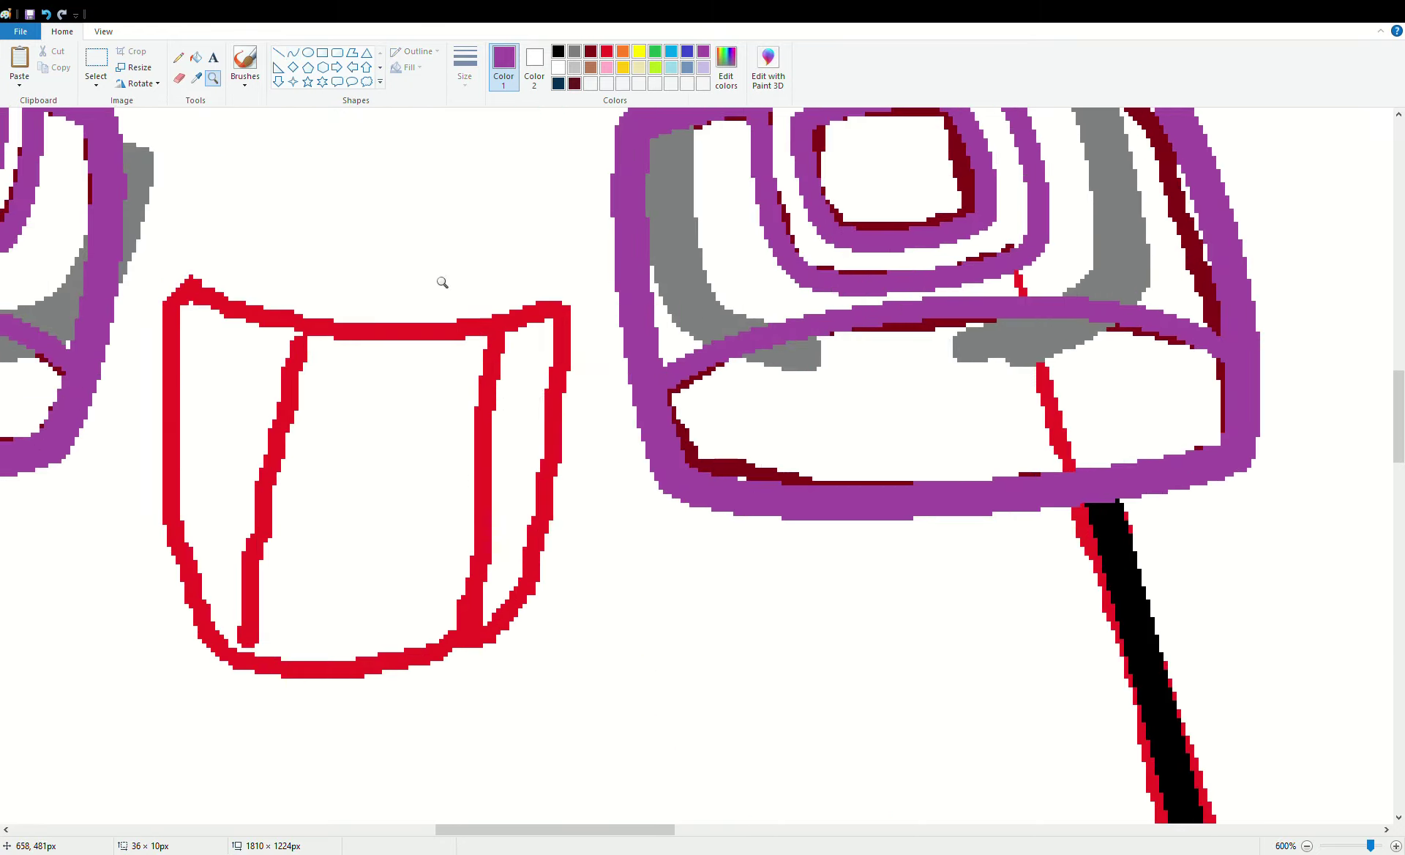
click(293, 52)
drag(163, 267, 586, 298)
drag(366, 293, 407, 369)
Trace the mouth's left and right sides with purple curves that bend inward toward the bottom
mouse_move(167, 265)
mouse_down()
mouse_move(170, 439)
mouse_move(212, 689)
mouse_up()
drag(187, 476, 151, 461)
drag(162, 586, 174, 627)
drag(181, 687, 178, 667)
drag(583, 300, 540, 641)
drag(567, 472, 584, 358)
Close the mouth with a rounded purple curve along its bottom, undoing the first attempt
click(230, 645)
mouse_move(222, 671)
mouse_down()
mouse_move(549, 643)
mouse_move(246, 697)
mouse_move(554, 651)
mouse_up()
key(ctrl+z)
drag(424, 669, 446, 728)
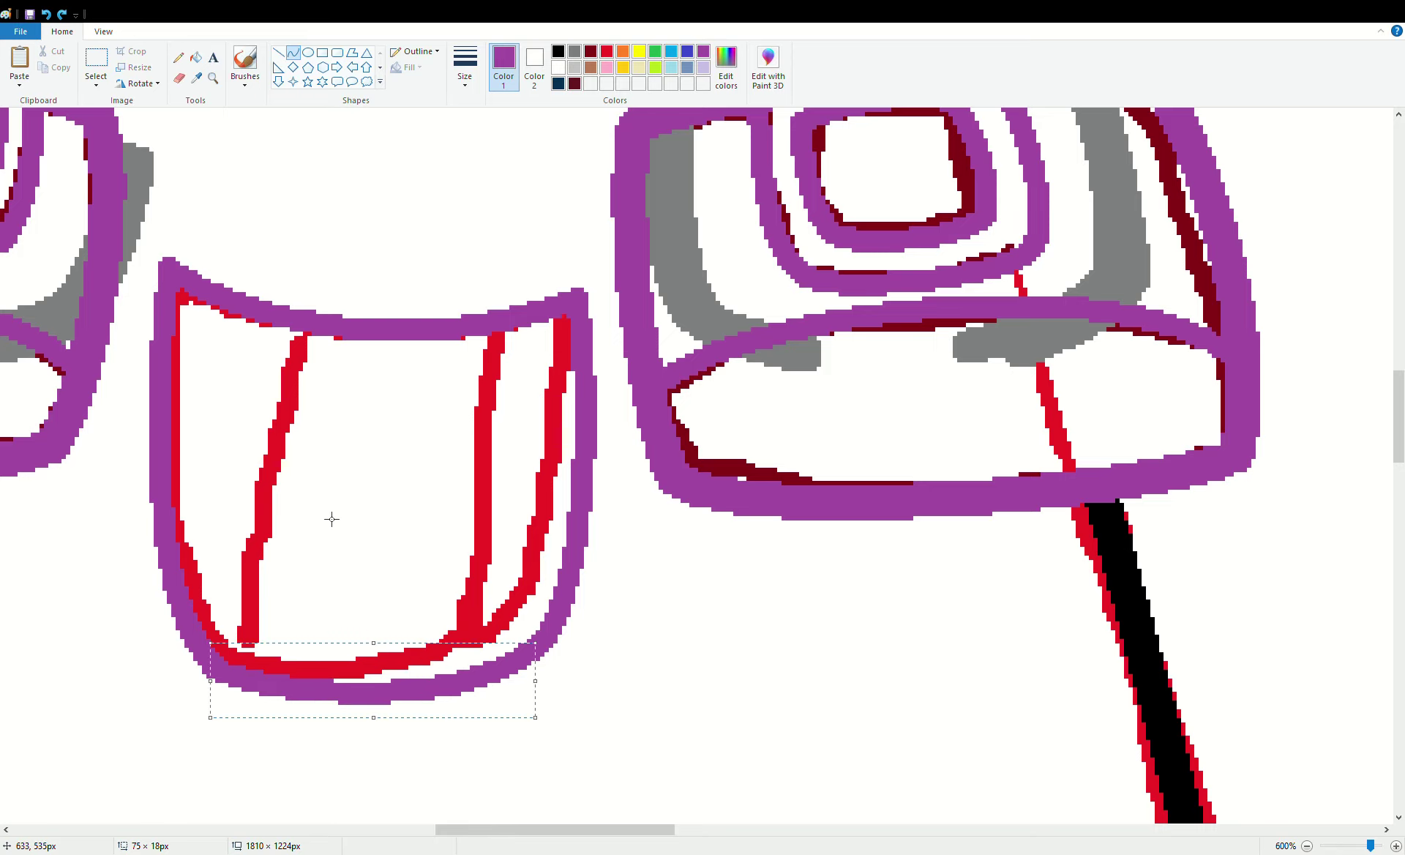
Draw the two tooth lines inside the mouth with thinner purple curves
drag(293, 324, 253, 678)
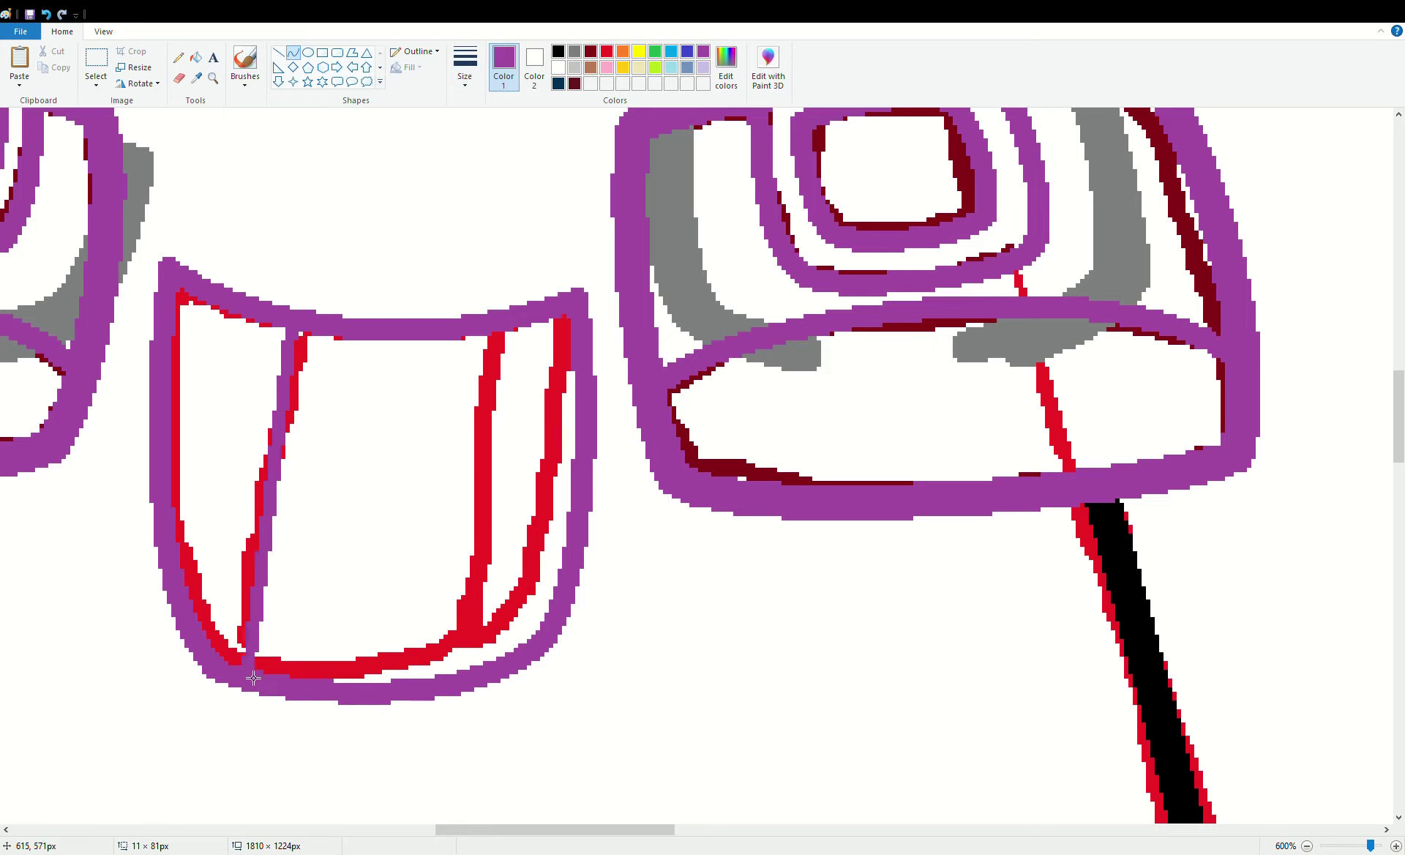
drag(267, 447, 256, 520)
drag(512, 333, 496, 675)
drag(508, 475, 489, 480)
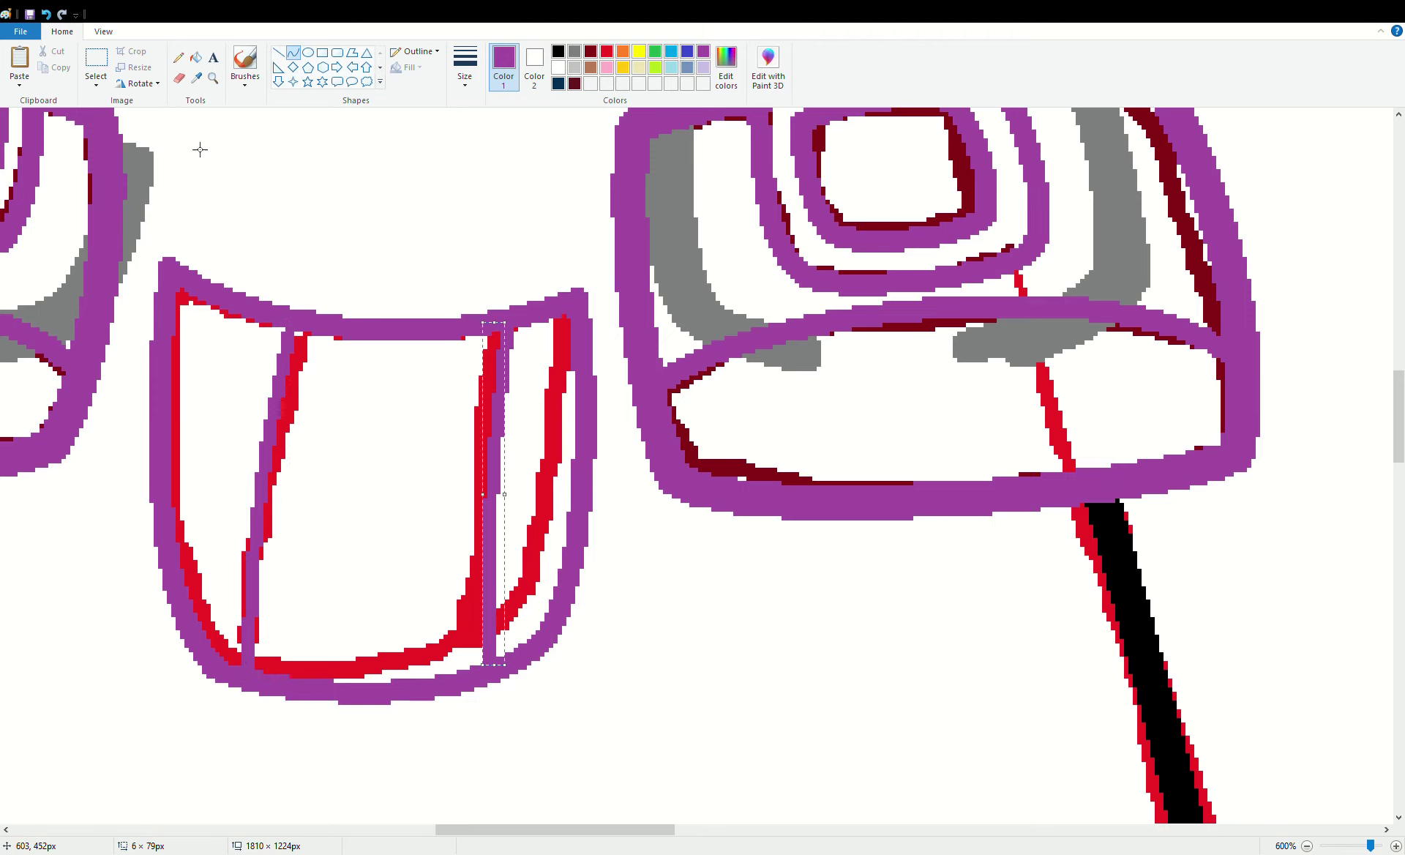
Fill the grey overshoots outside the eye outlines and below the eyelid lines with white
click(210, 85)
right_click(341, 266)
right_click(336, 262)
right_click(322, 249)
right_click(296, 227)
click(288, 219)
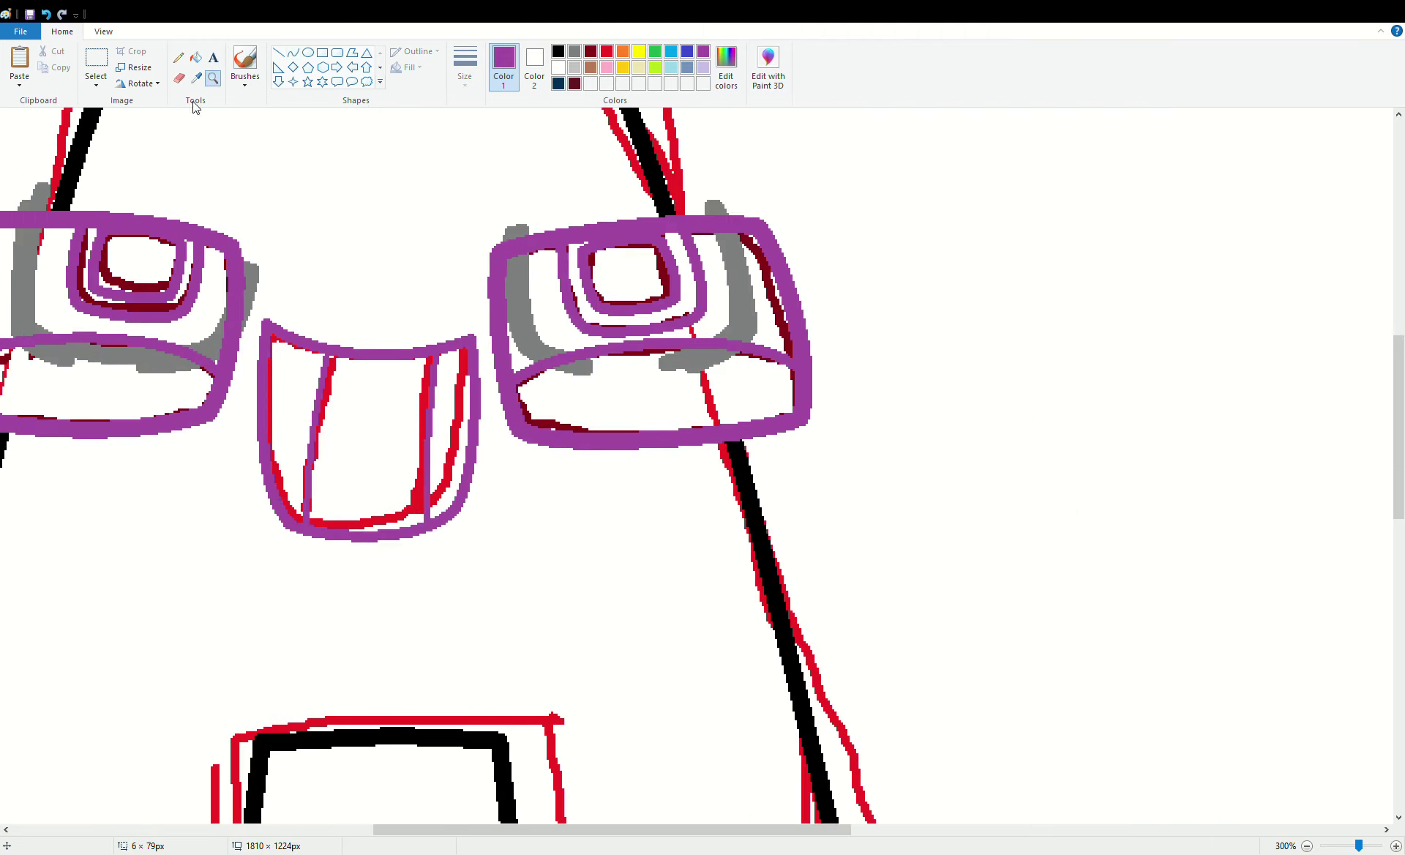
right_click(39, 207)
right_click(251, 274)
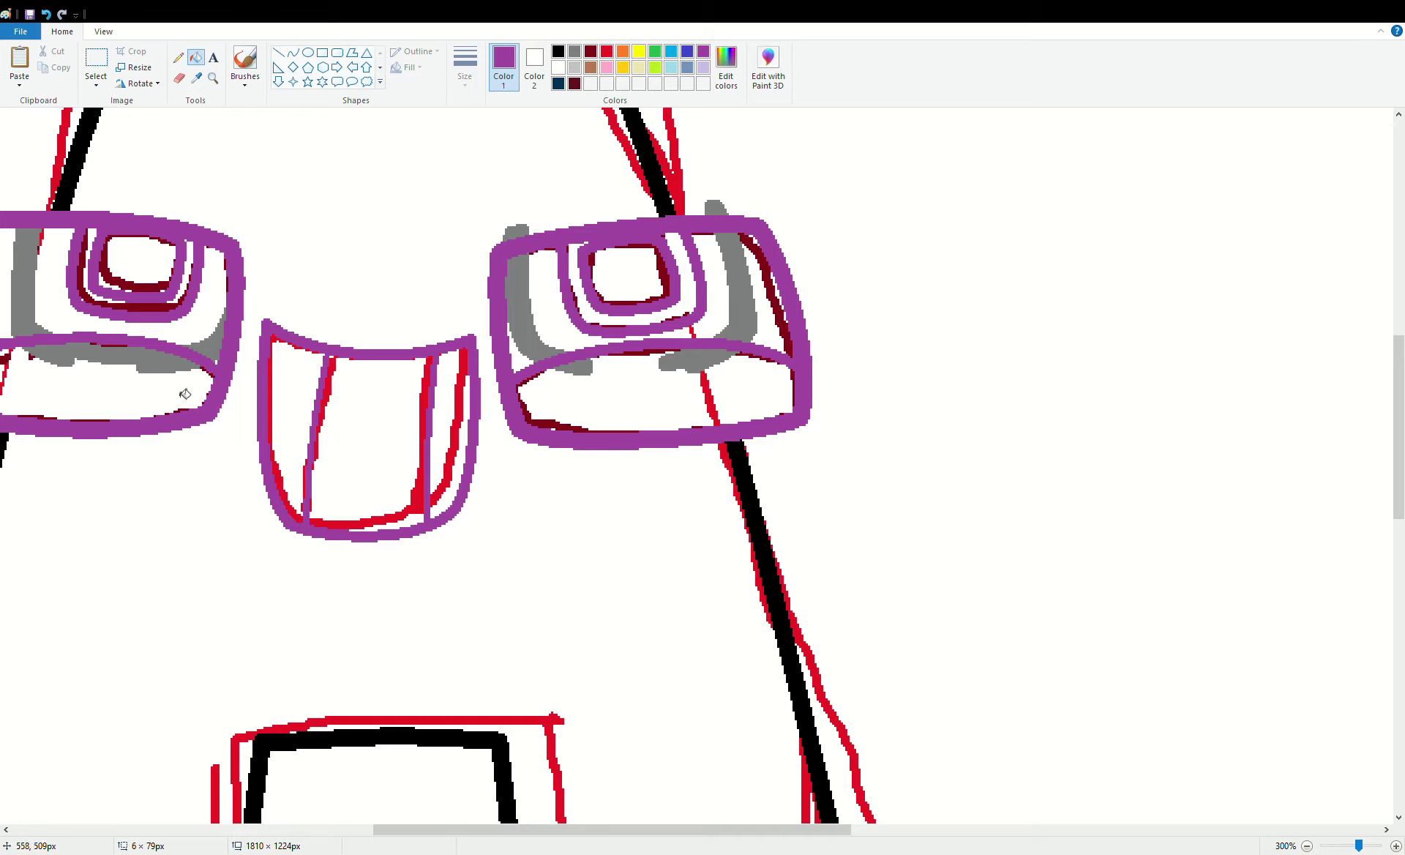
right_click(147, 365)
key(ctrl+z)
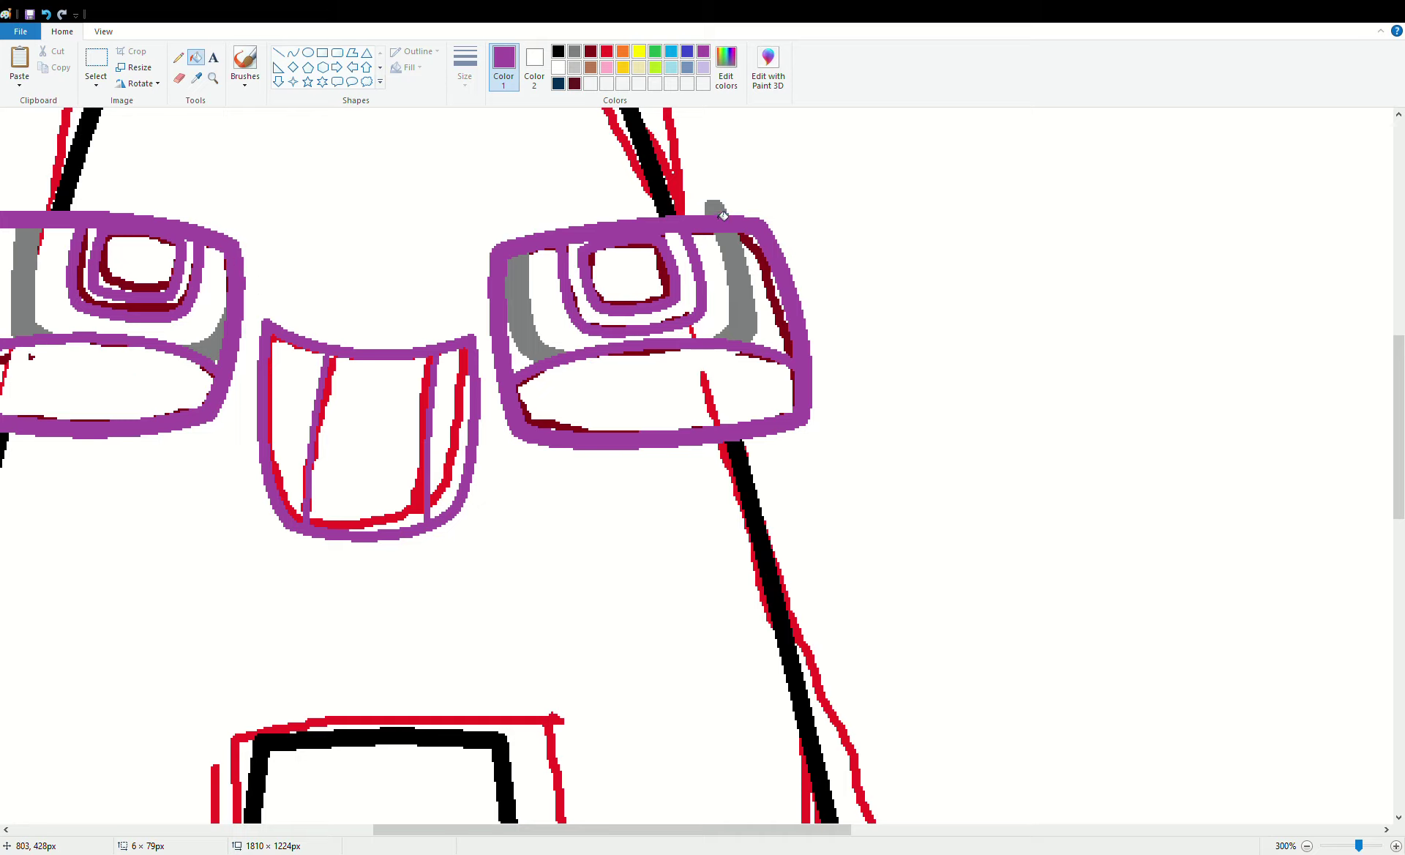
Fill the purple outlines of the mouth and both eyes with black
click(558, 52)
click(265, 395)
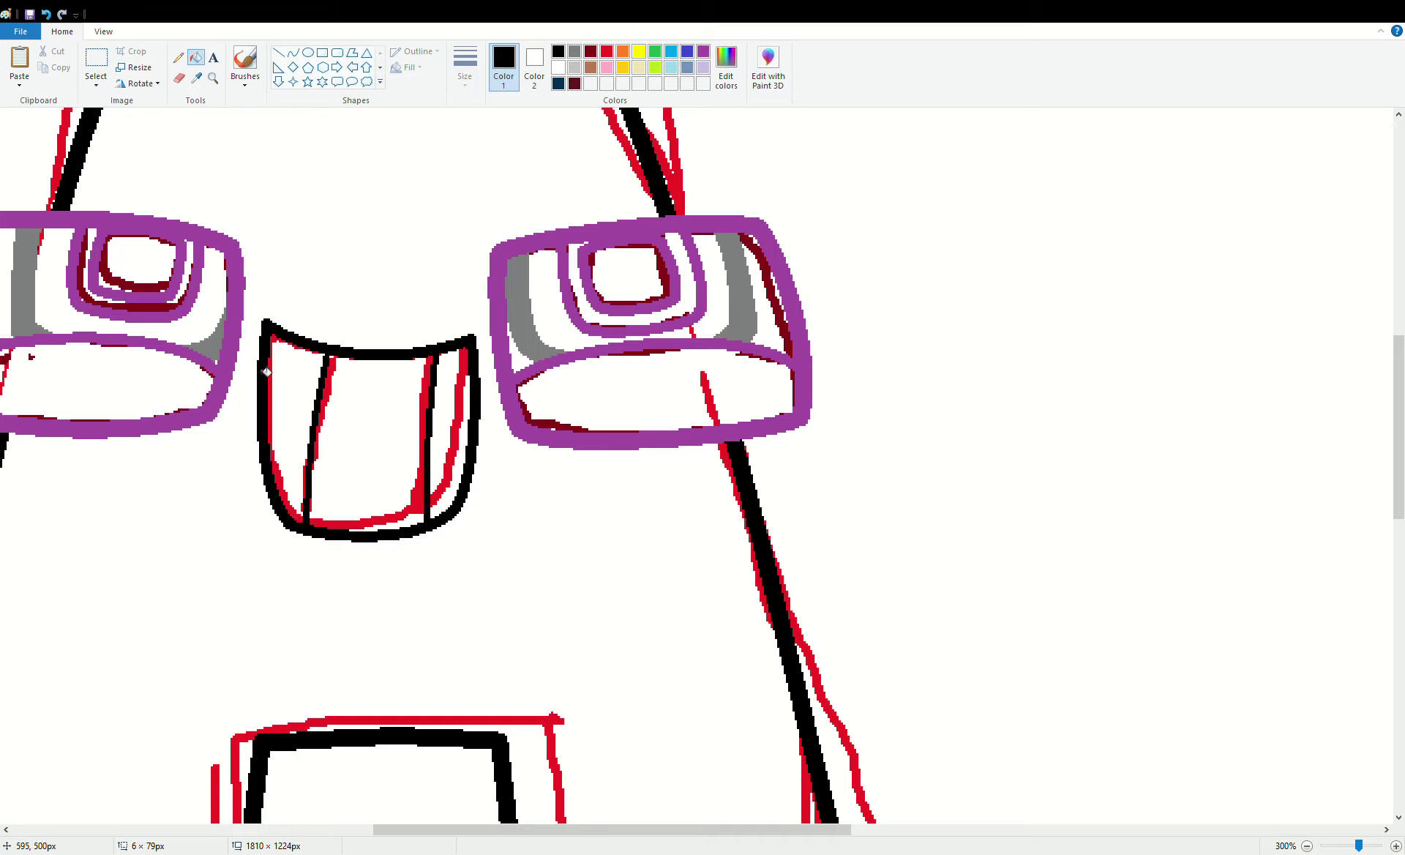
click(237, 322)
click(503, 320)
Pick the sketch's red and clear the mouth's sketch lines by filling its sections red, with white over them
click(195, 78)
click(62, 185)
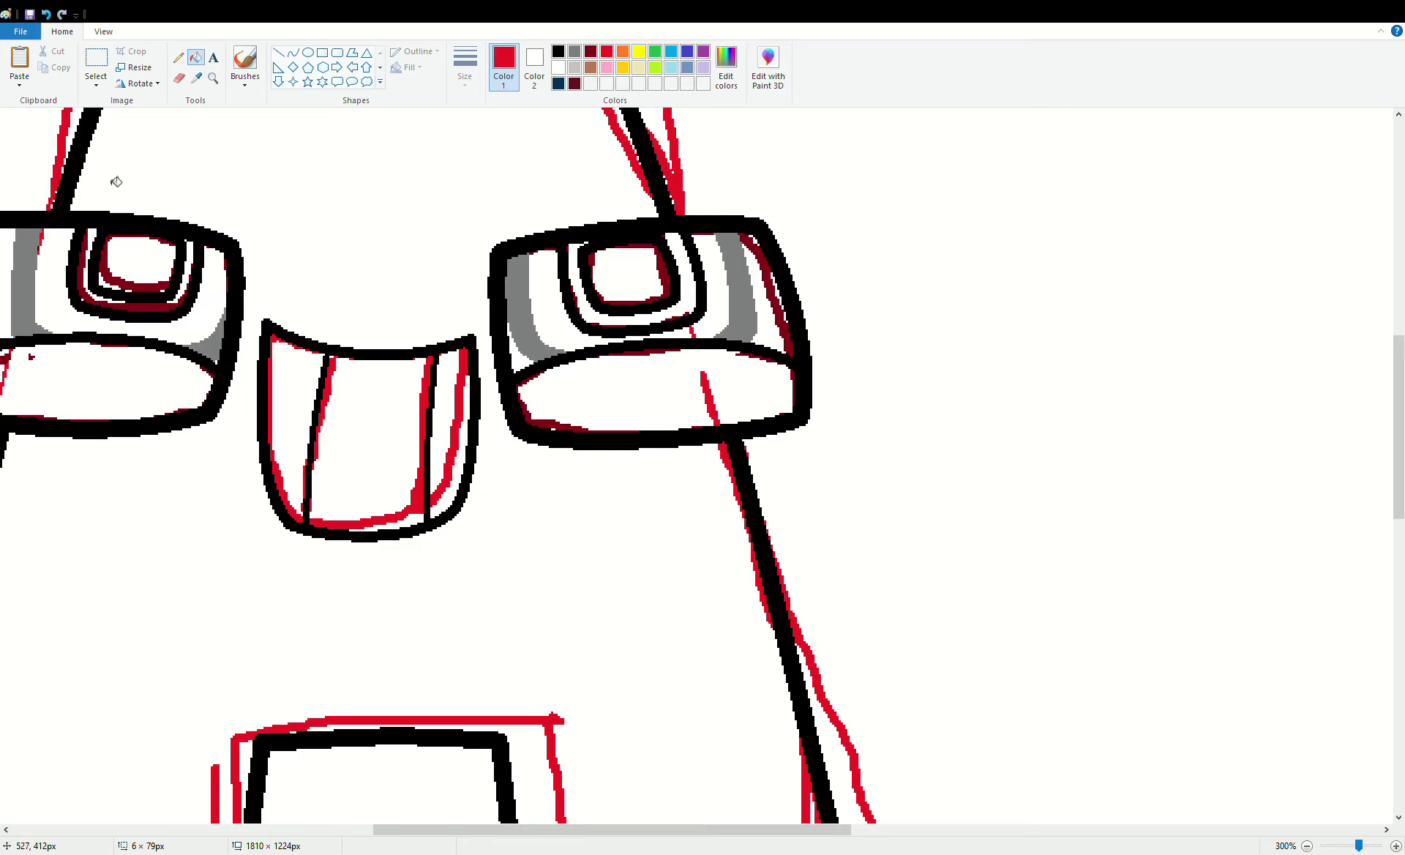
click(345, 398)
click(300, 393)
right_click(457, 432)
right_click(384, 462)
right_click(301, 411)
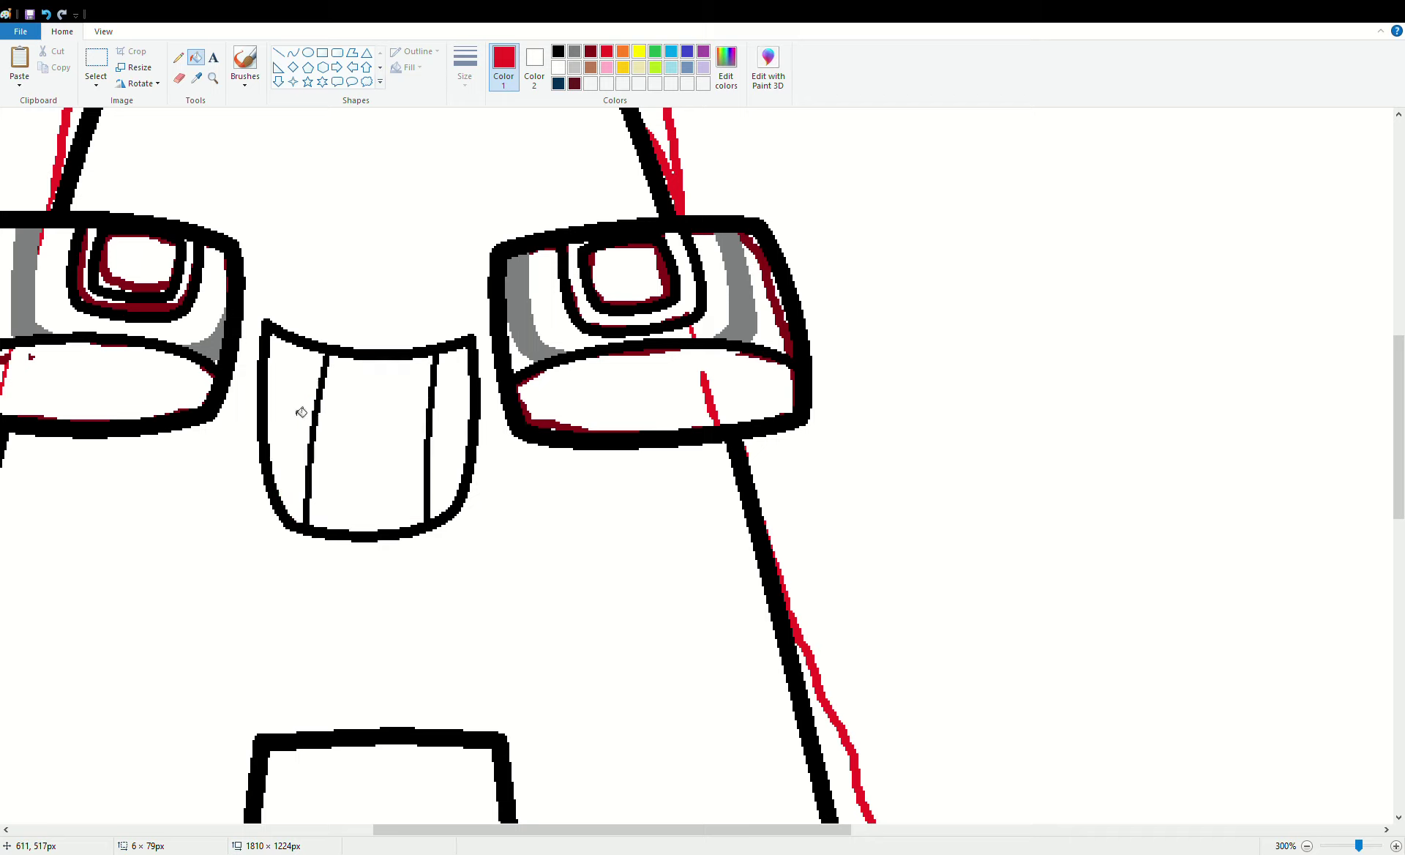
Clear the sketch lines outside the body and in the right eye's lower lid using red, dark red and white fills
click(688, 386)
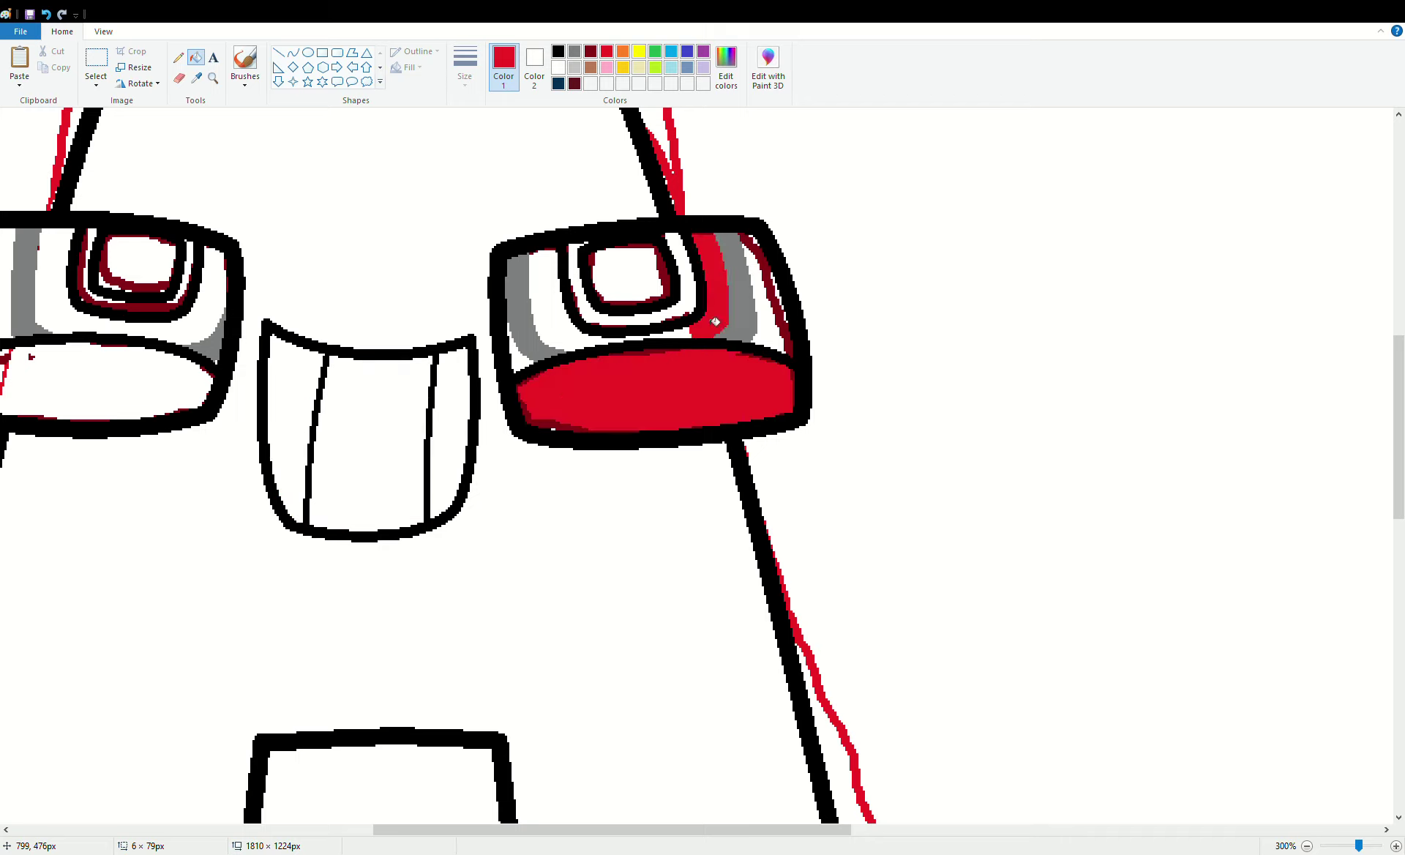
click(703, 185)
right_click(704, 185)
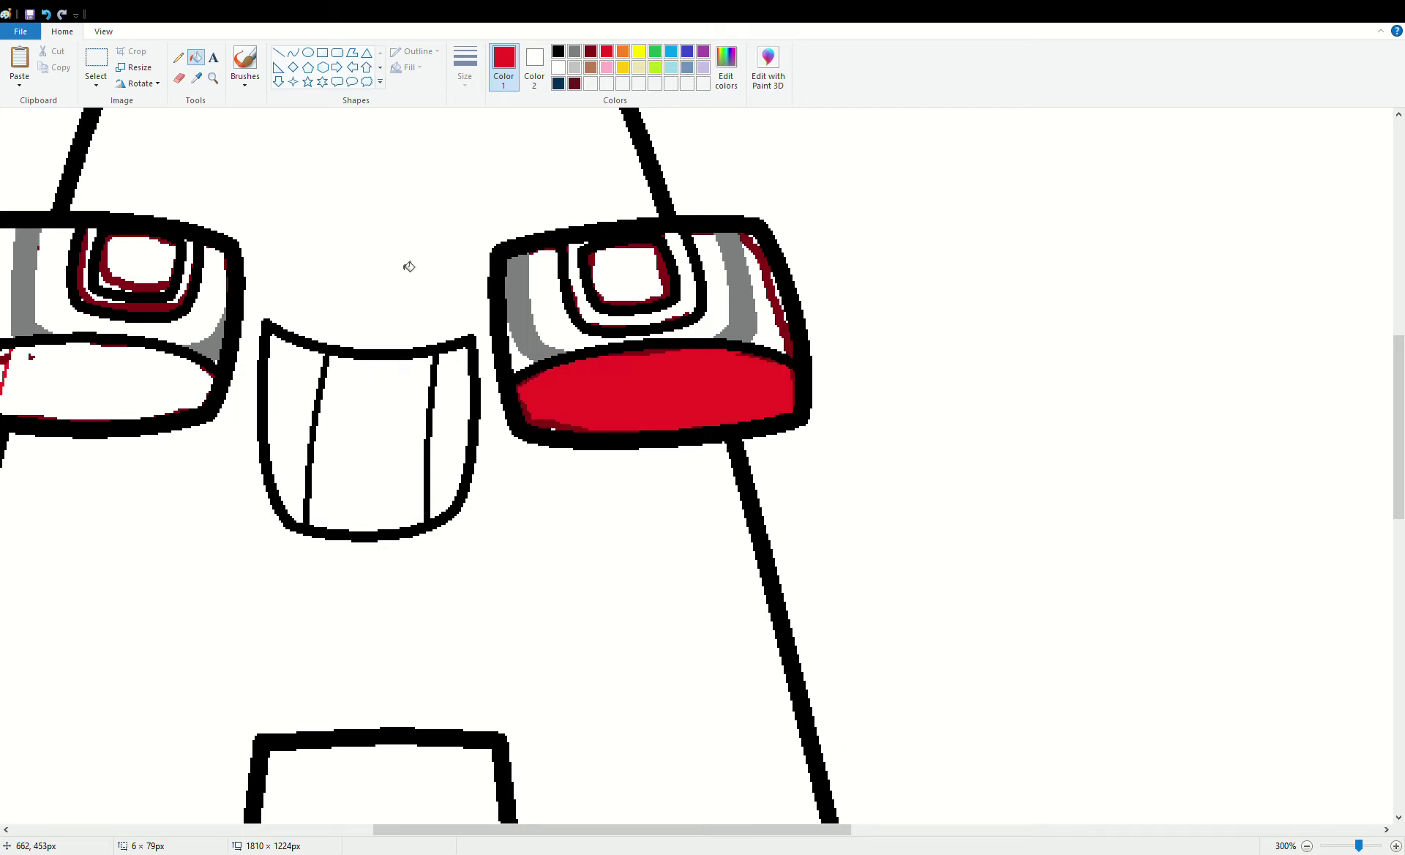
right_click(590, 391)
click(196, 78)
click(541, 423)
click(584, 402)
right_click(583, 402)
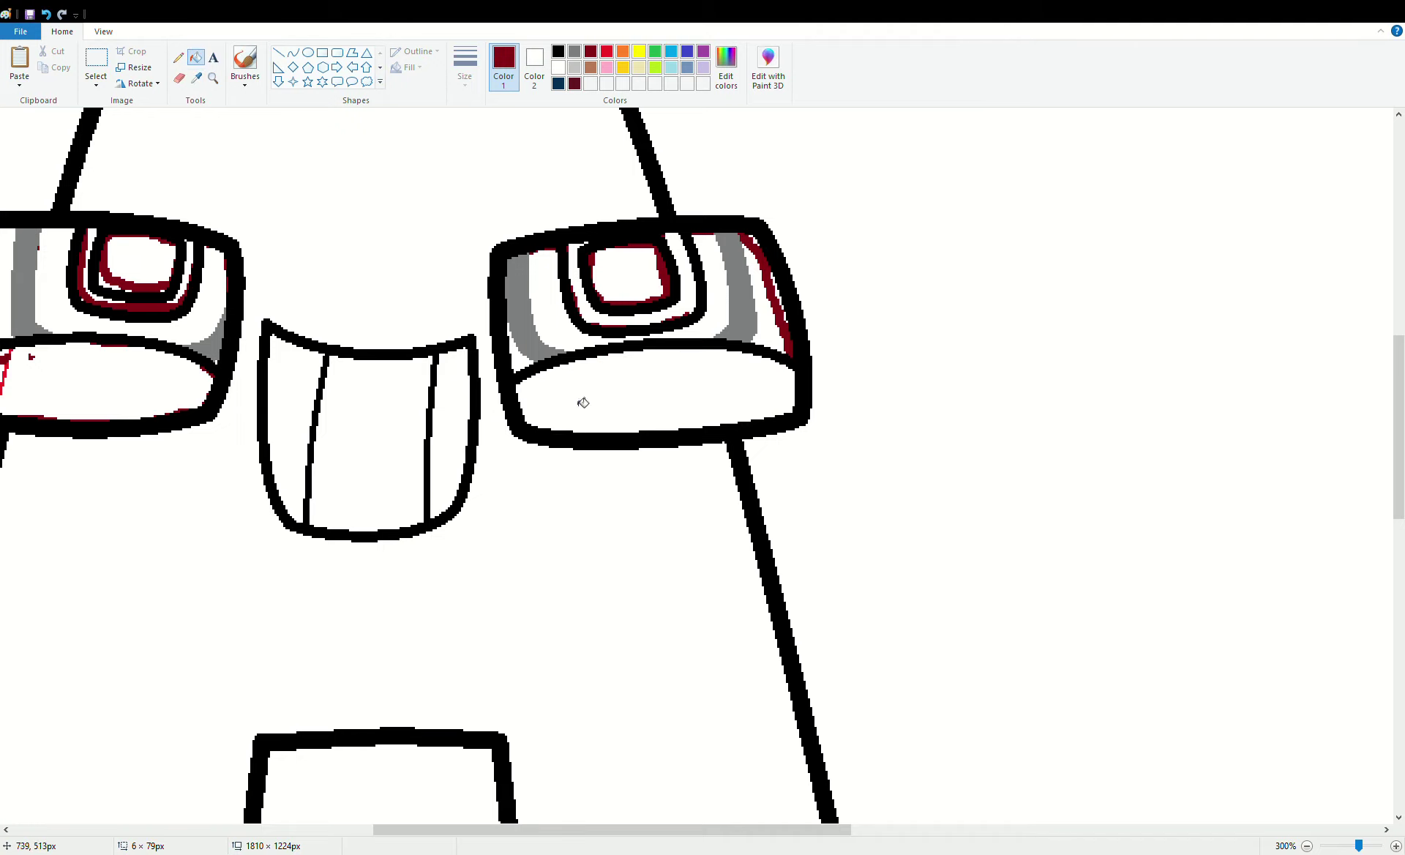
Clear the dark red sketch lines from the right eye's iris, pupil and outer white area by filling them white
click(589, 316)
click(560, 313)
click(616, 287)
right_click(616, 287)
right_click(578, 291)
right_click(561, 312)
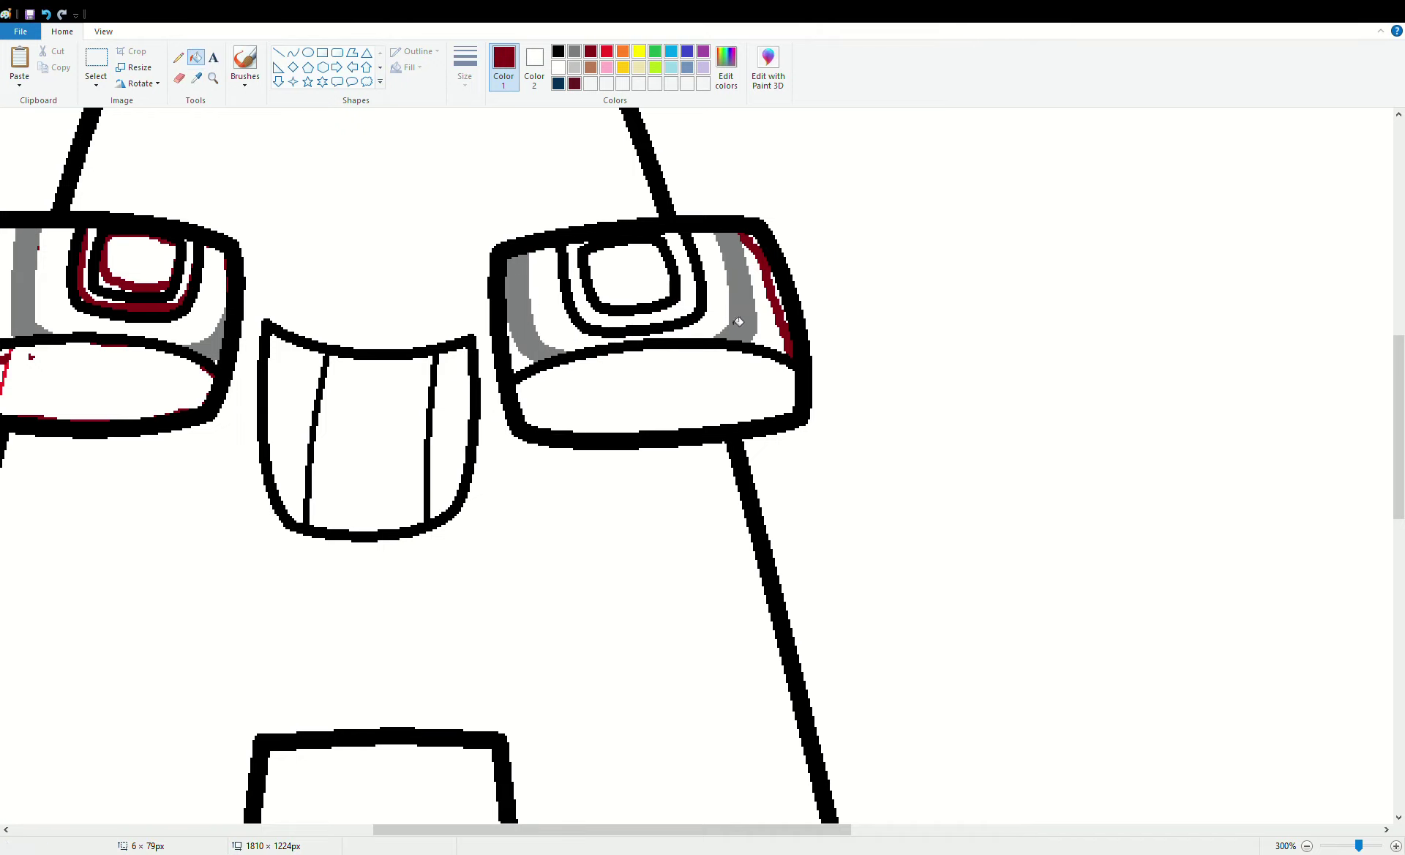
click(772, 324)
right_click(772, 324)
Clear the dark red sketch lines from the left eye's lower lid and outer white area by filling them white
drag(589, 829, 474, 829)
click(382, 401)
right_click(381, 402)
click(335, 333)
right_click(335, 333)
click(398, 292)
right_click(398, 292)
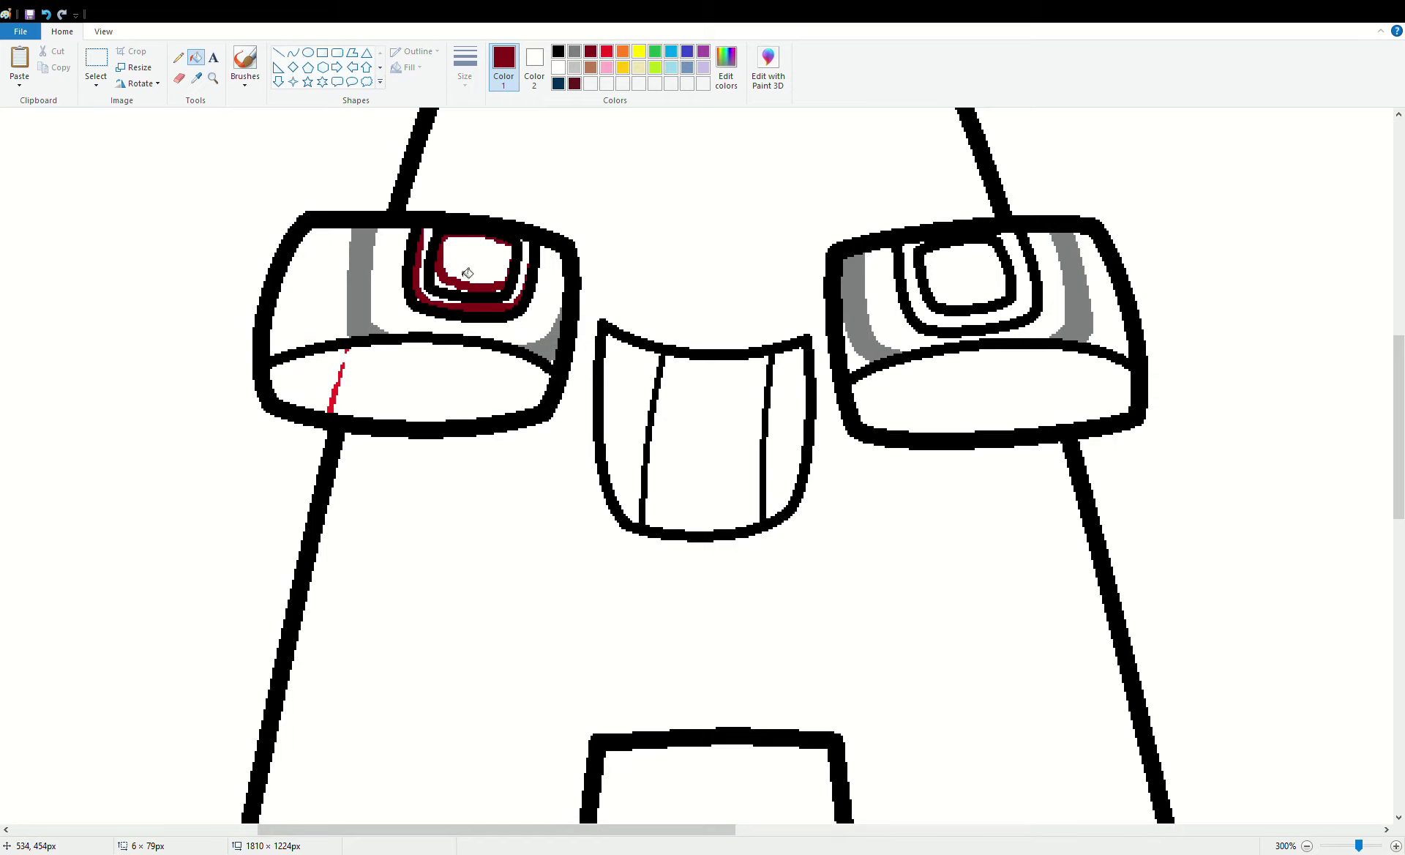
Clear the sketch remnants from the left eye's iris, pupil and lower lid by filling them white
click(465, 275)
click(421, 291)
right_click(421, 291)
right_click(453, 277)
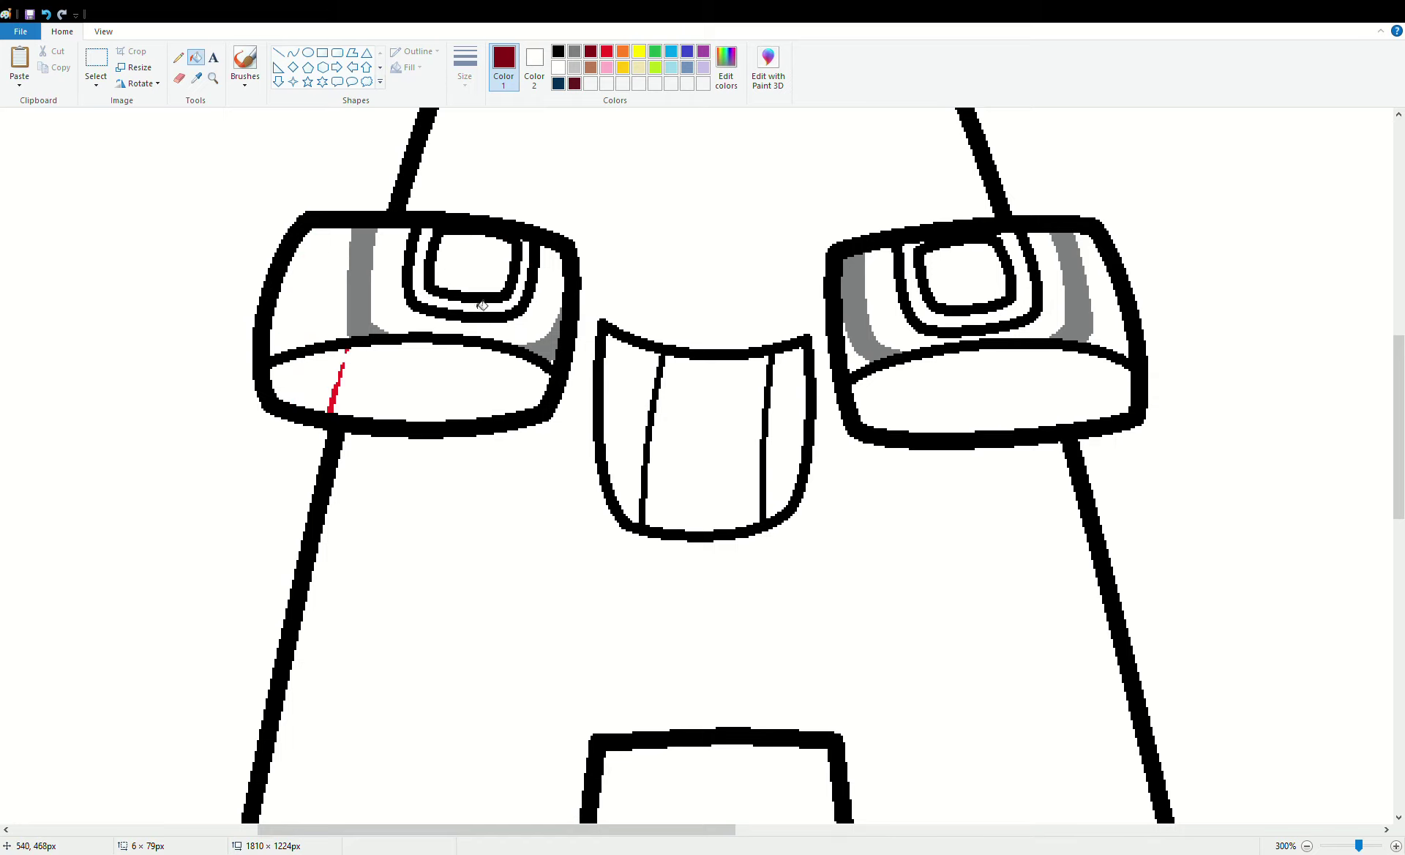
click(607, 51)
click(424, 382)
right_click(424, 383)
Fill the inner iris areas of both eyes light grey and the rings around the pupils' highlights black
click(575, 67)
click(547, 315)
click(878, 328)
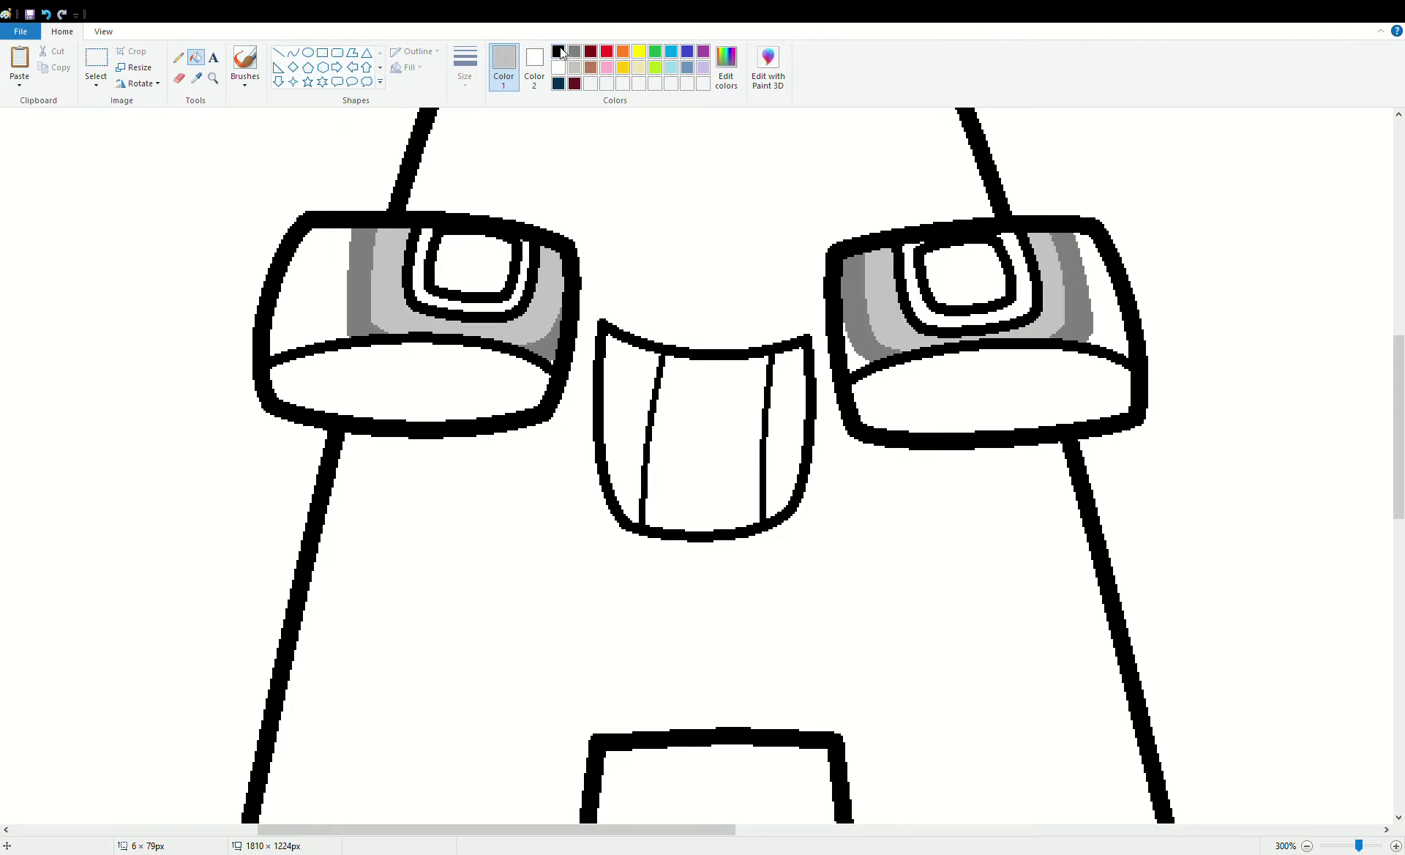
click(527, 265)
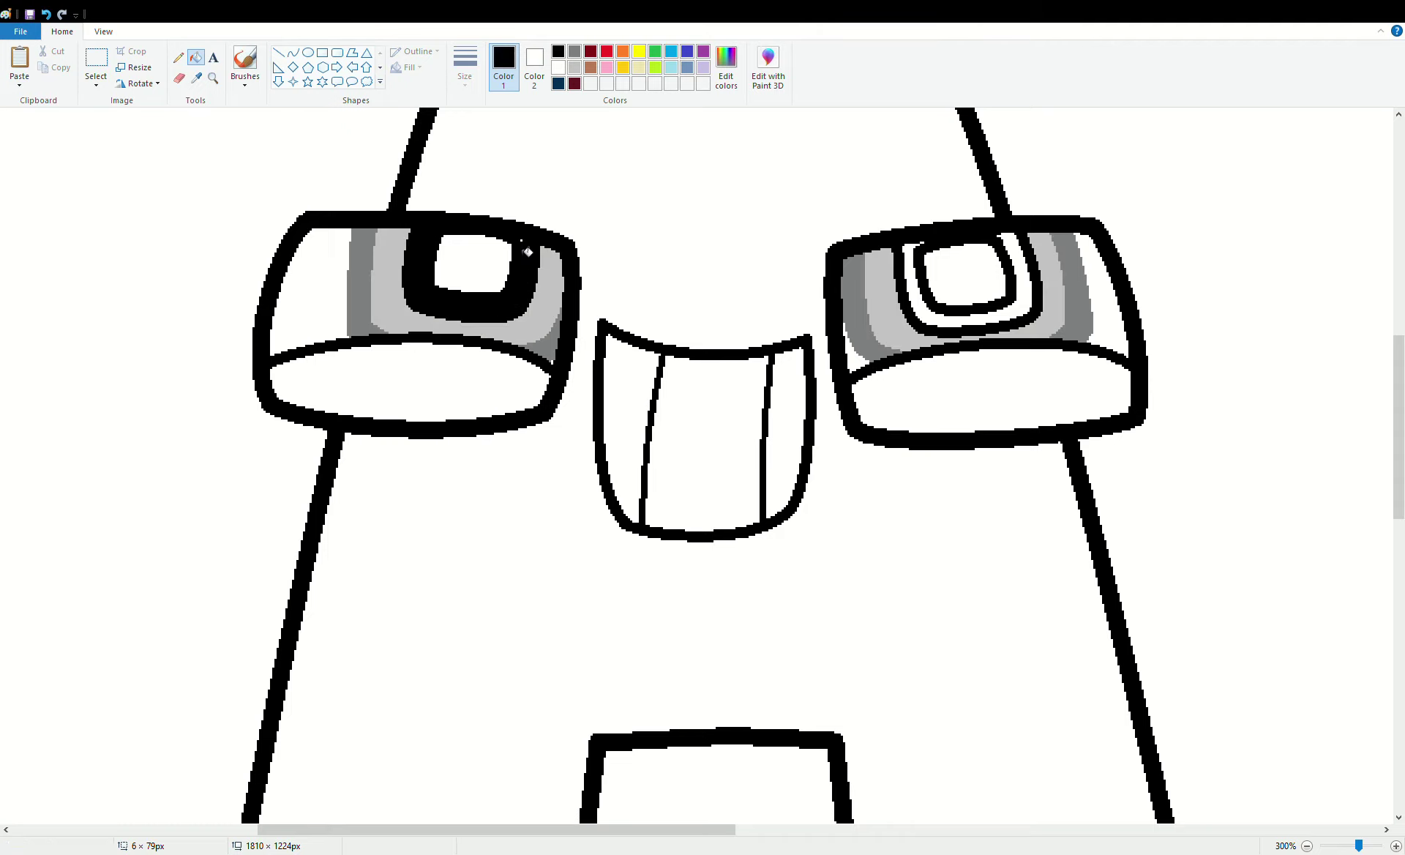
click(917, 298)
click(178, 57)
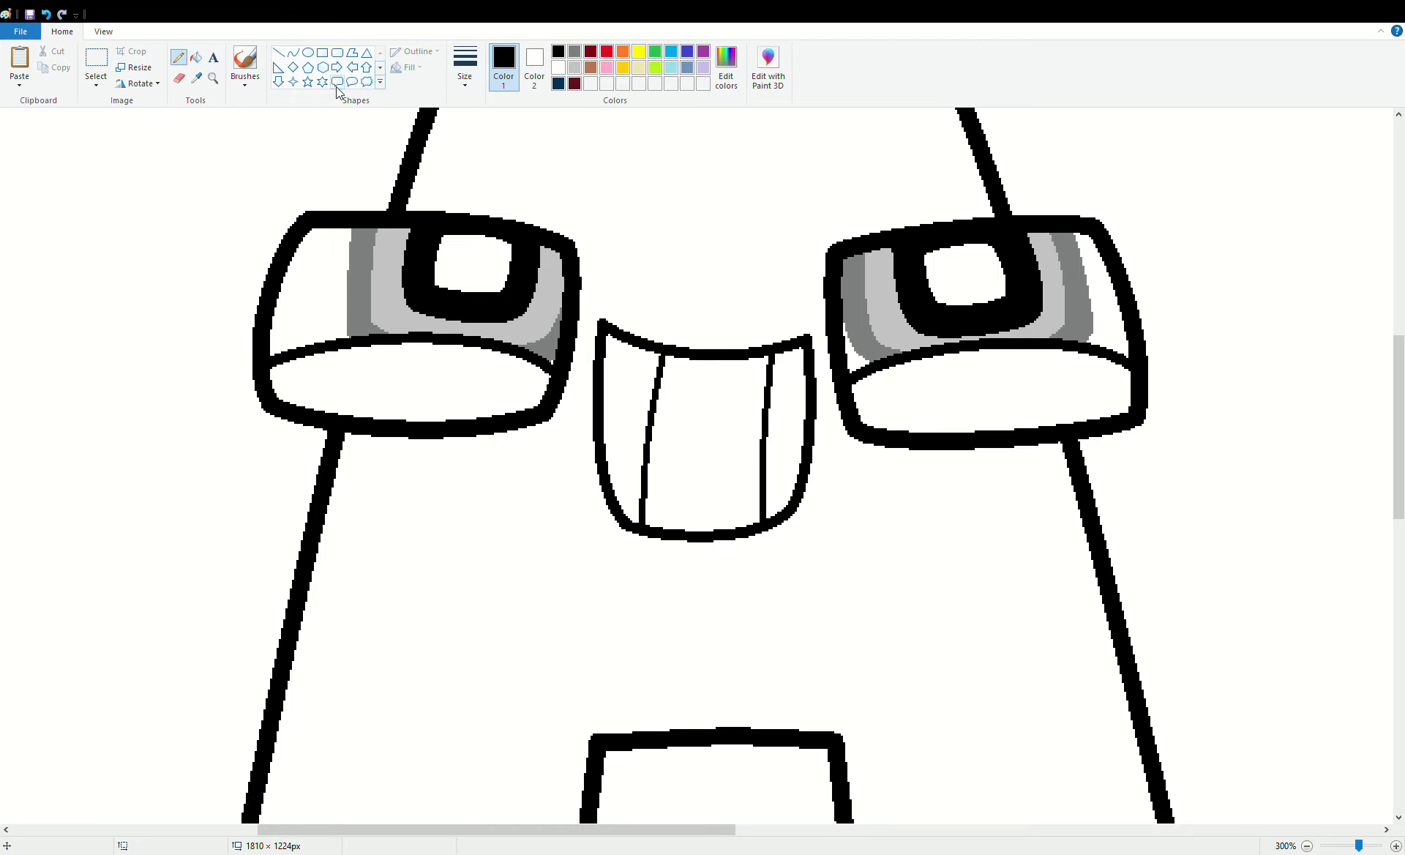
Pick the crimson from the reference A and fill the new A's body and both lower eyelids with it
click(213, 79)
right_click(384, 303)
right_click(384, 303)
click(196, 78)
click(919, 302)
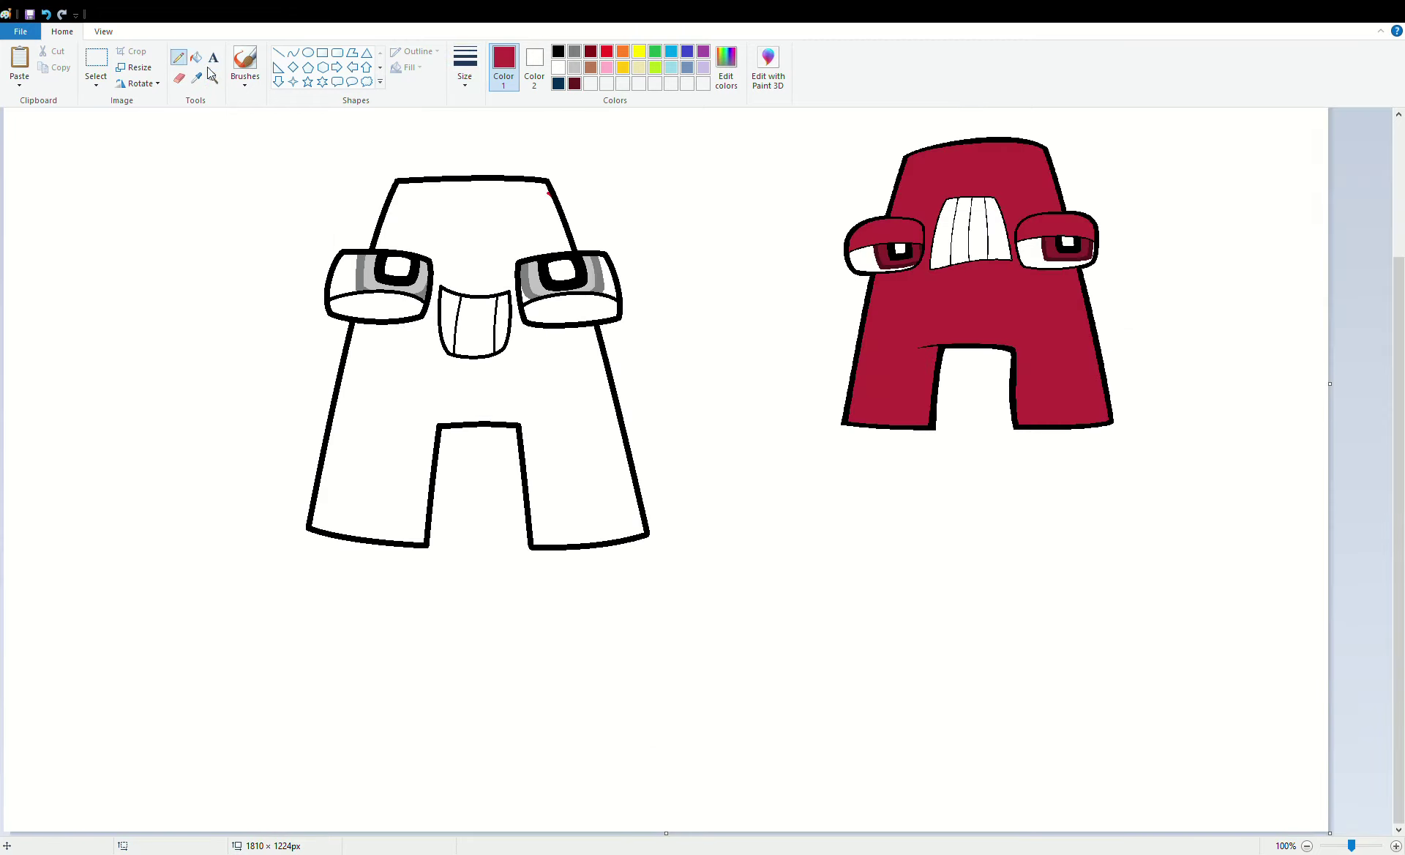
click(195, 57)
click(484, 240)
click(390, 310)
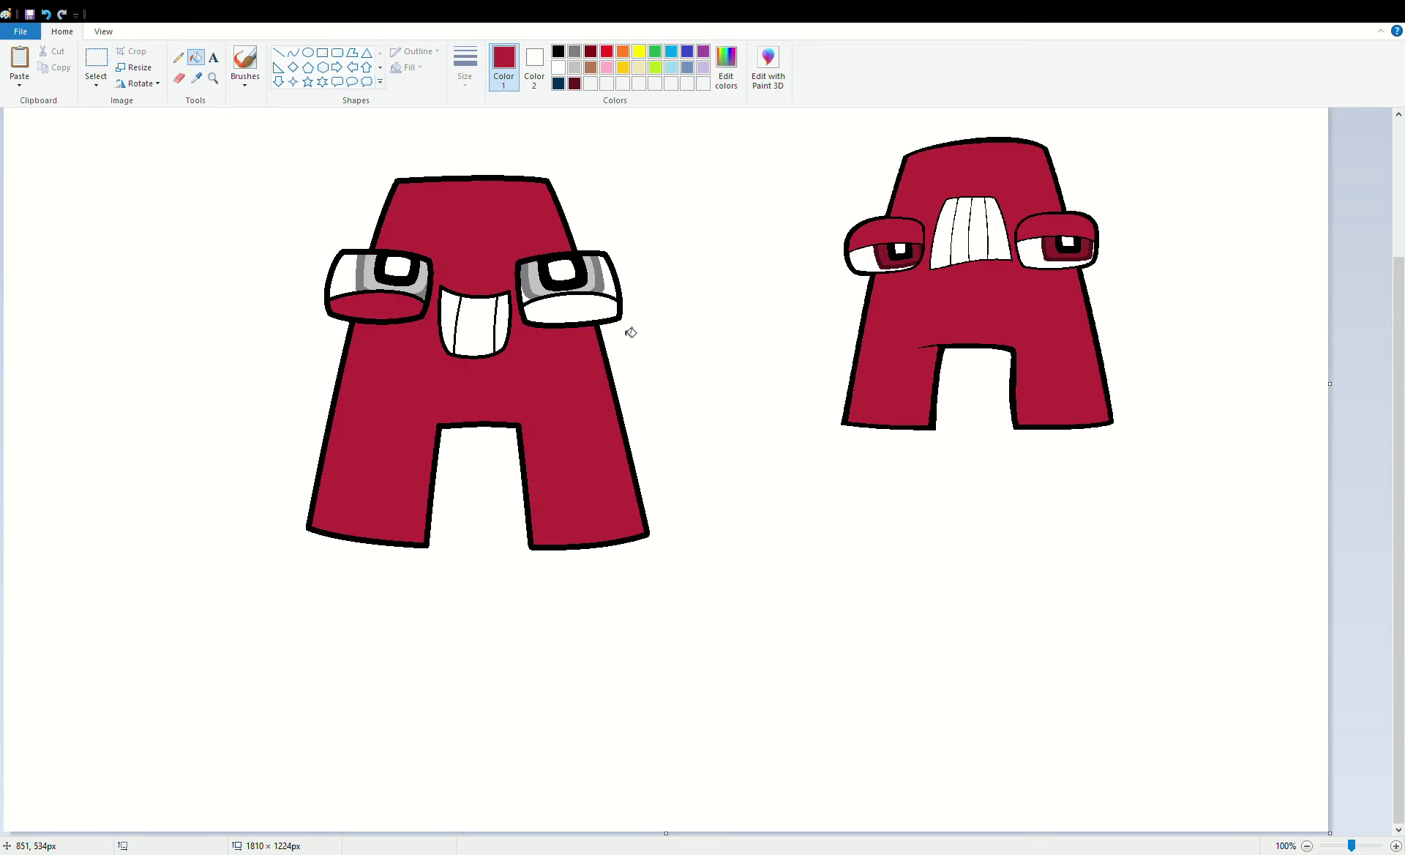
click(580, 314)
Pick the dark red from the reference A's iris and fill the light grey iris areas of both eyes
click(196, 77)
click(888, 256)
click(539, 290)
click(375, 285)
Pick the darkest maroon from the reference A's iris rim and fill the dark grey iris rims of both eyes
click(213, 78)
click(813, 311)
click(813, 310)
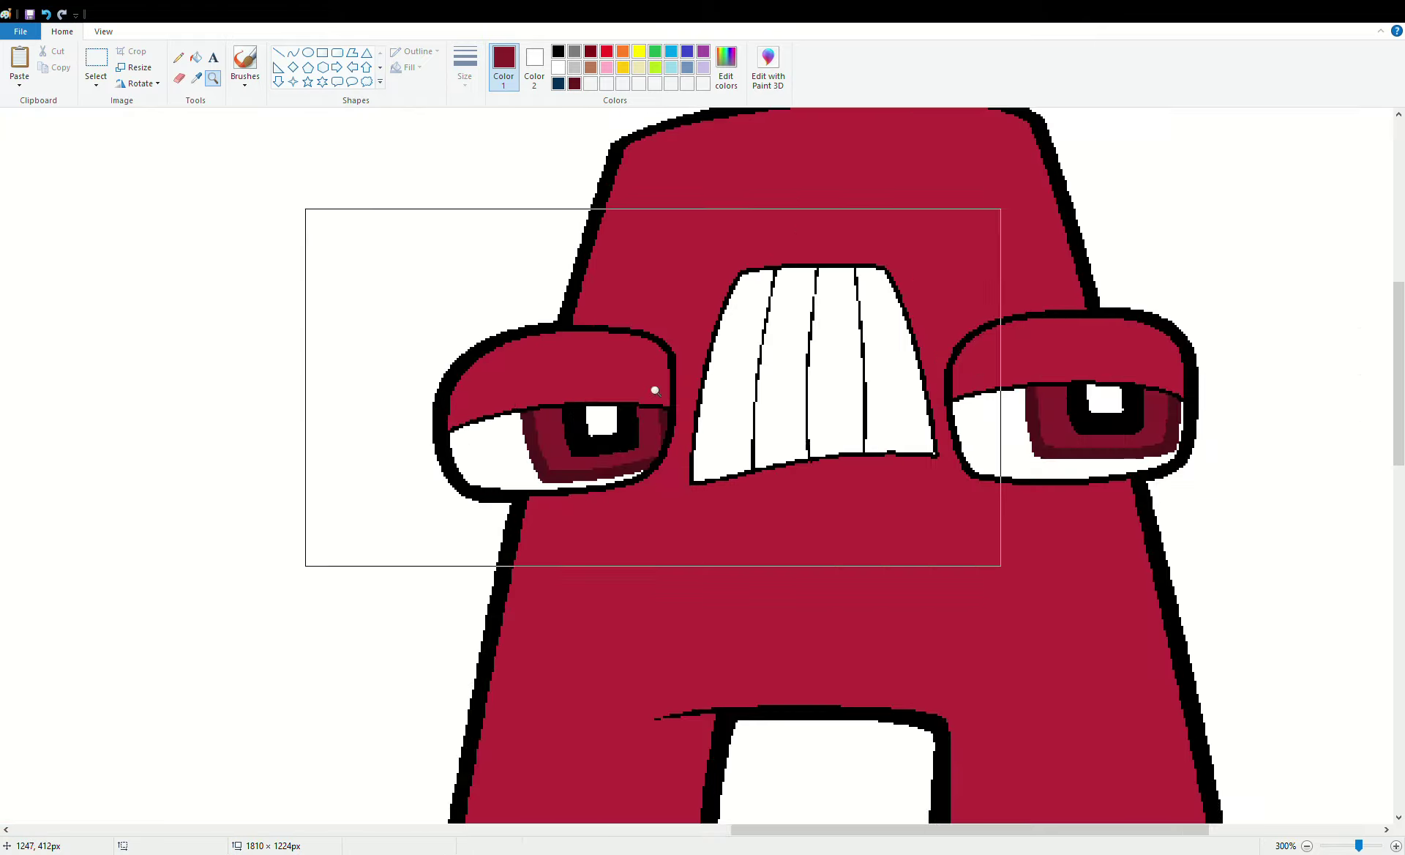
click(469, 408)
click(196, 78)
click(543, 376)
click(213, 78)
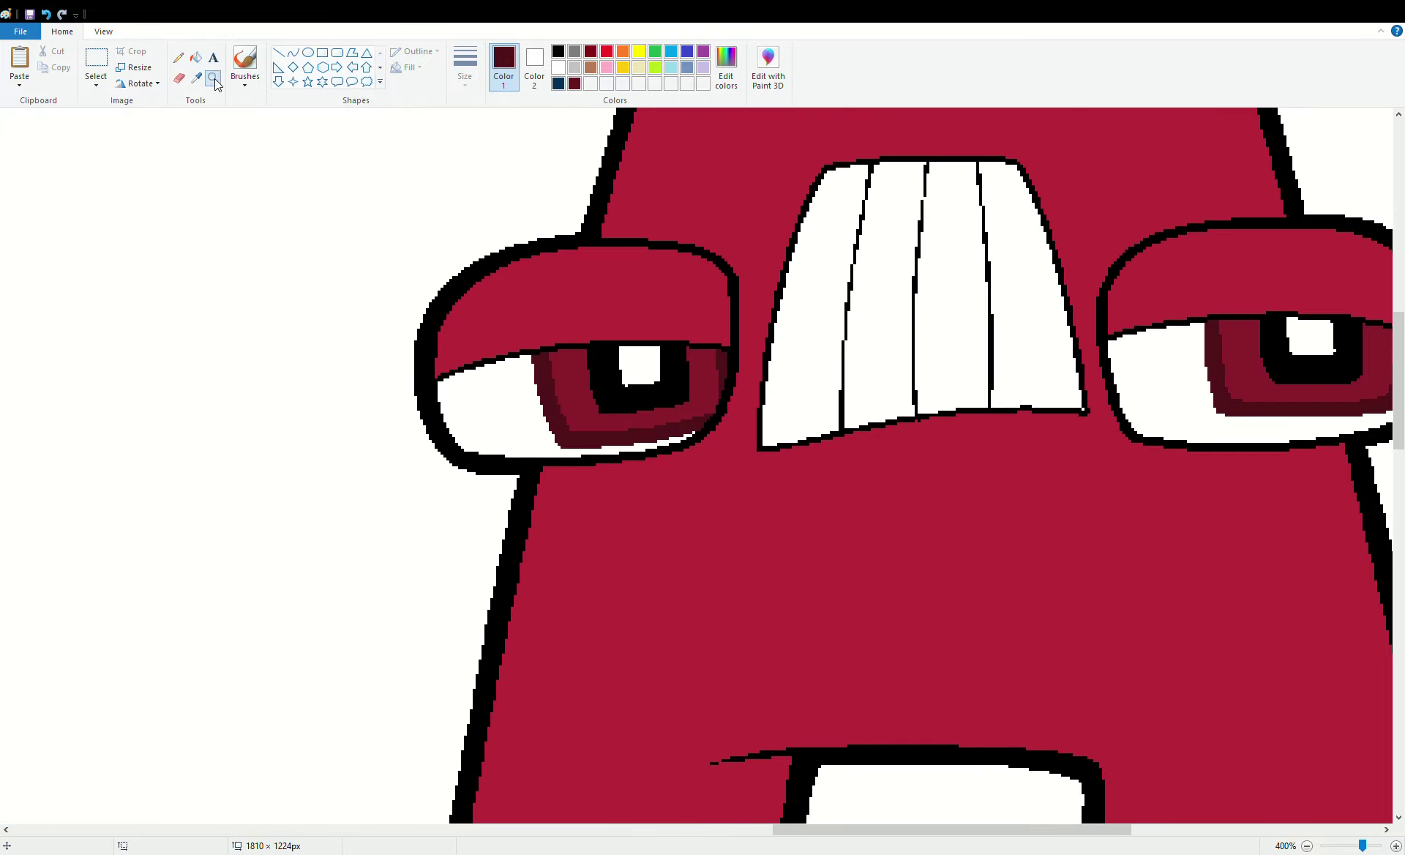
right_click(404, 366)
right_click(405, 366)
right_click(404, 364)
click(437, 337)
click(767, 410)
click(196, 57)
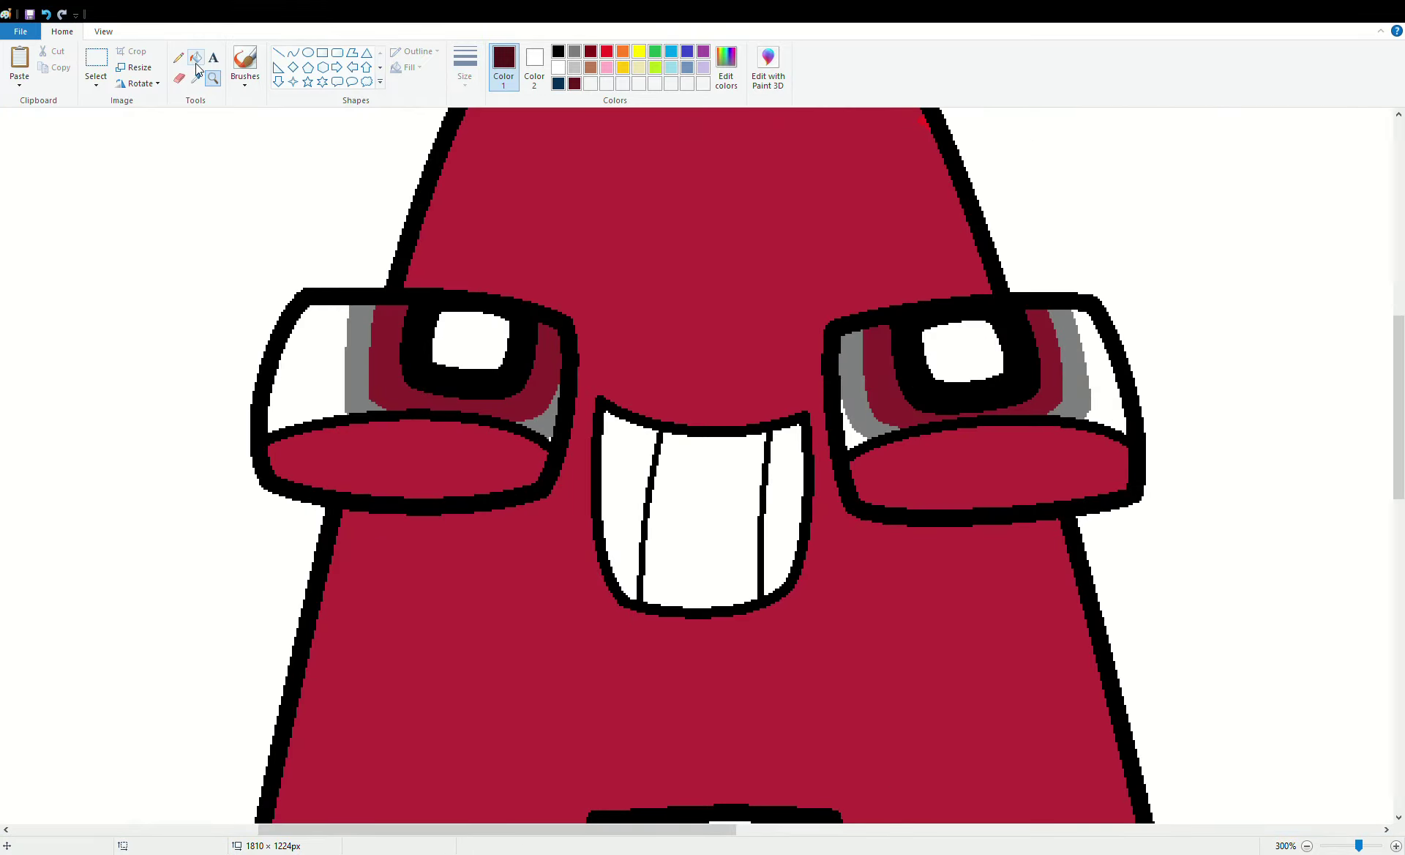
click(360, 331)
click(543, 432)
click(841, 409)
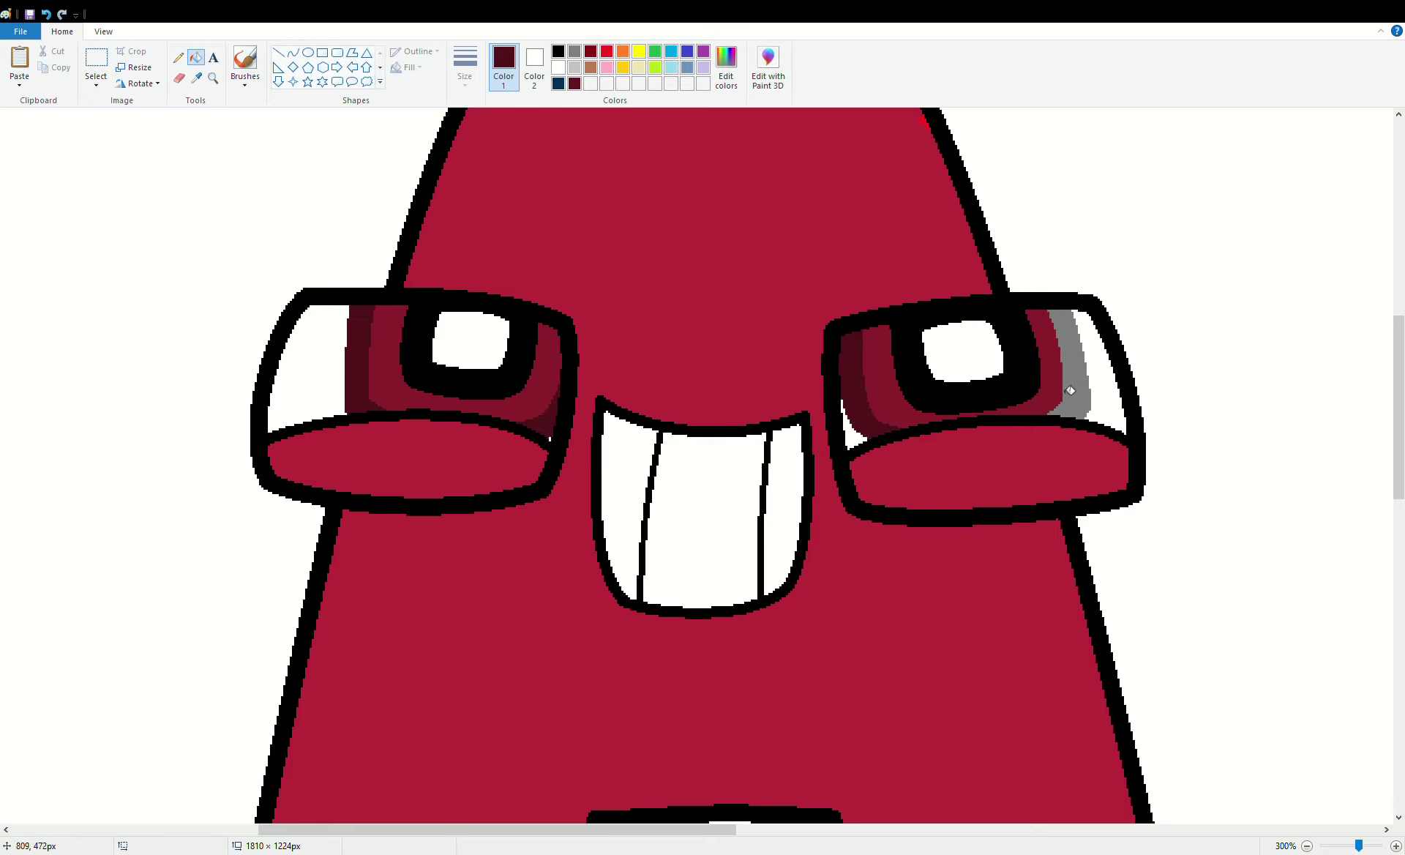
click(1079, 380)
Select the "1st Annivsary" title together with the finished A and move them toward the canvas's left edge
click(213, 78)
right_click(414, 342)
right_click(415, 342)
right_click(354, 323)
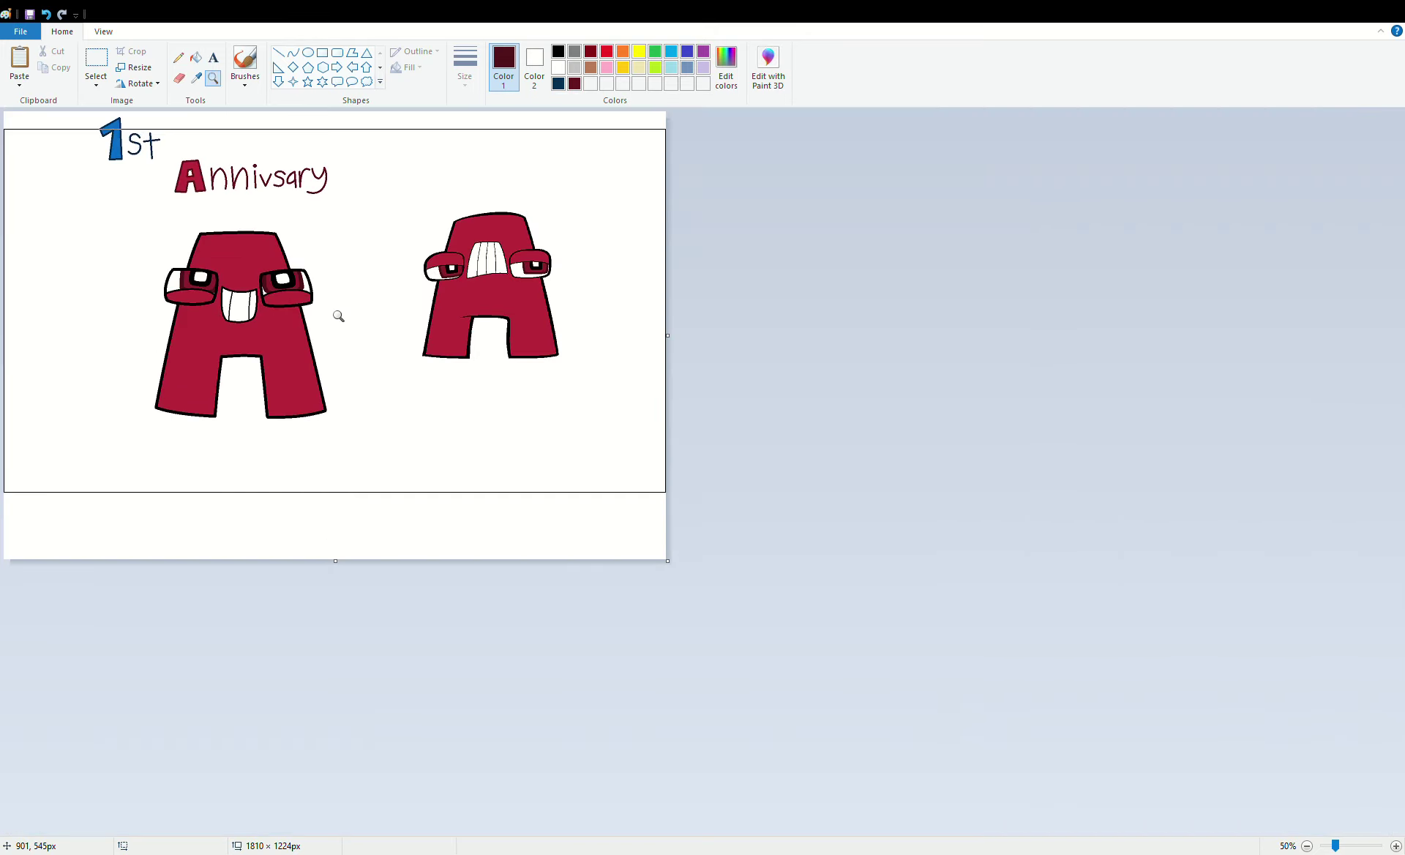
click(96, 62)
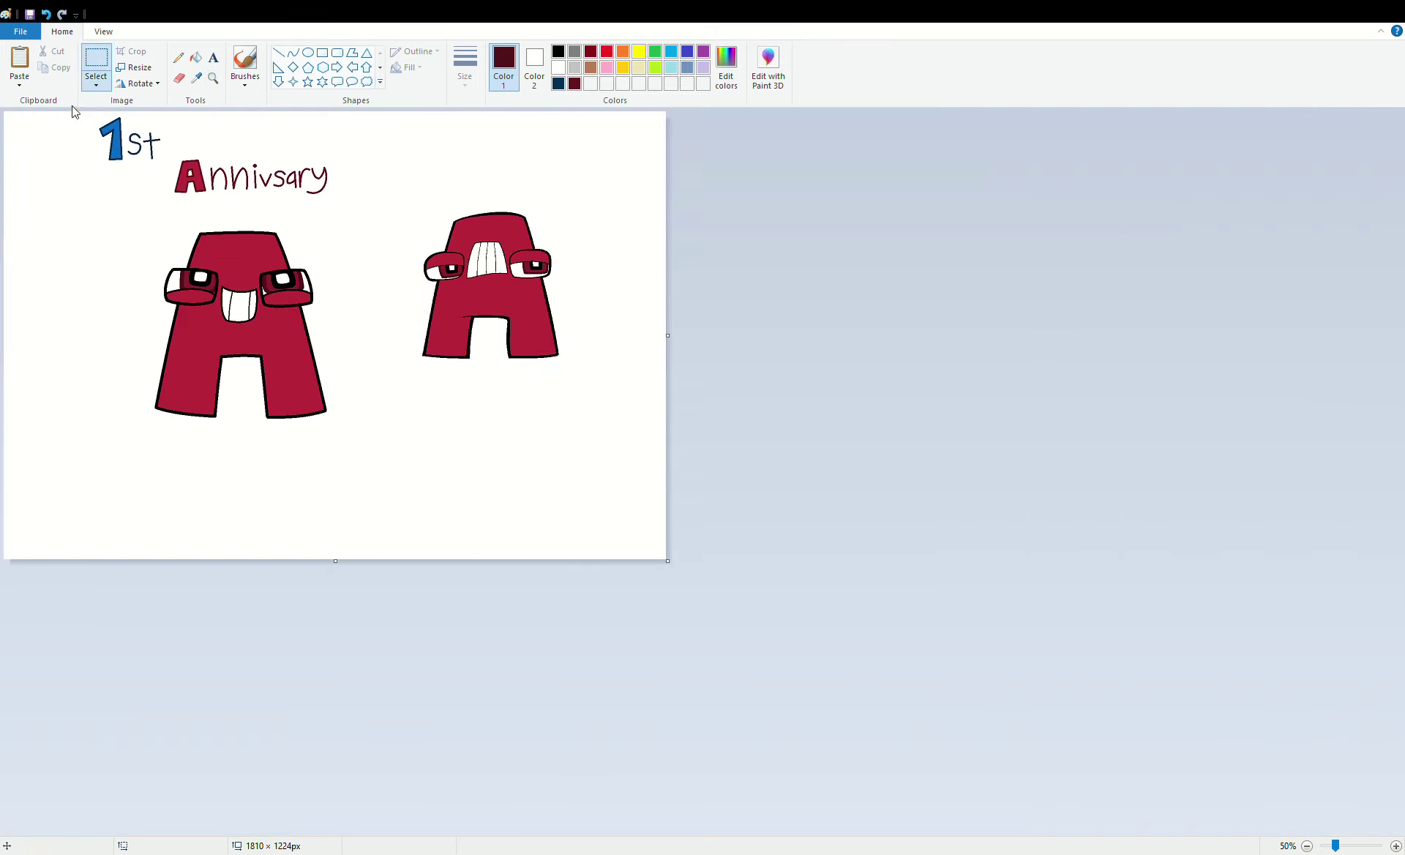
click(296, 466)
drag(8, 101, 8, 100)
drag(212, 234, 137, 236)
drag(138, 237, 127, 236)
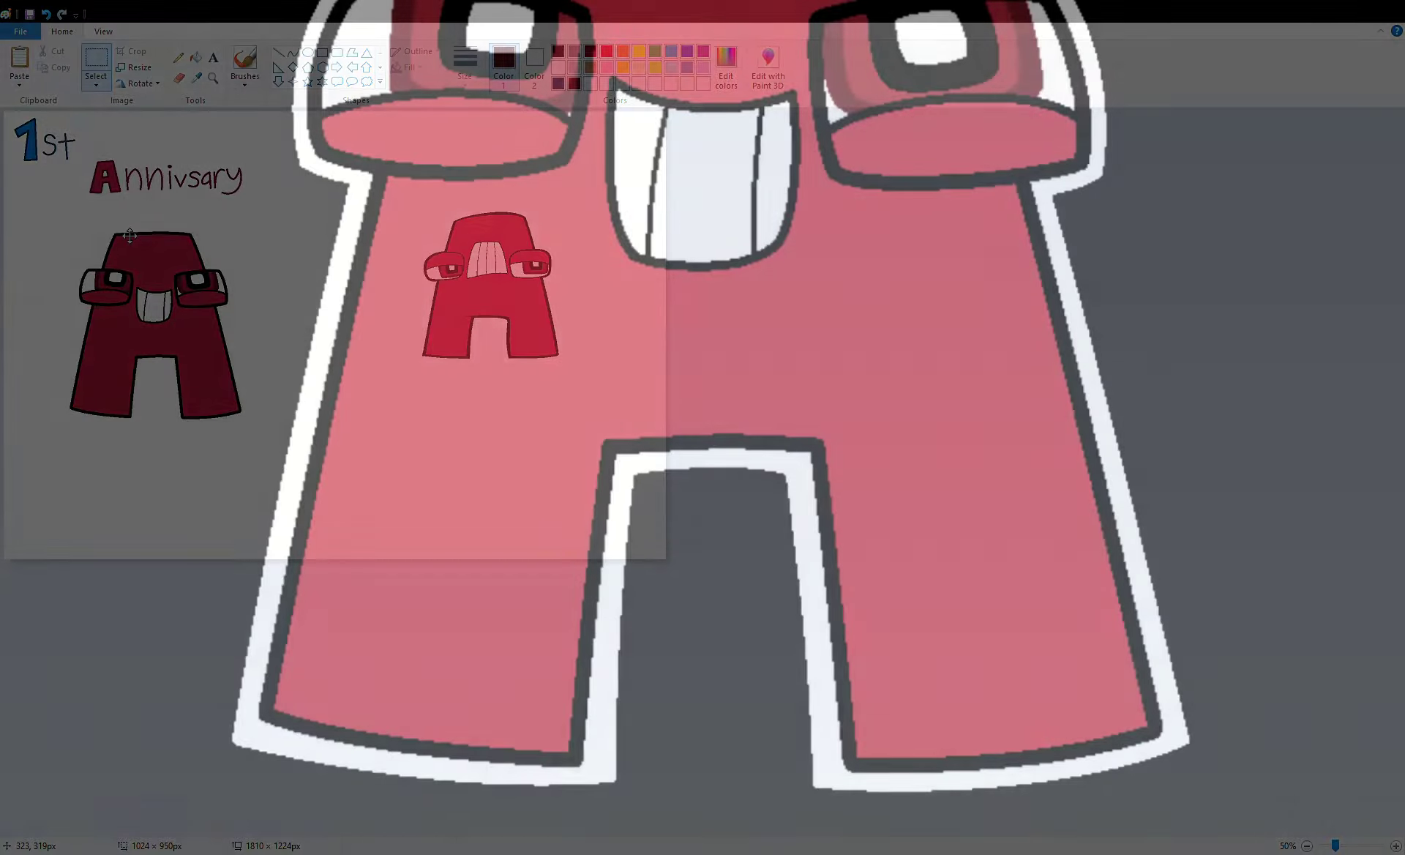